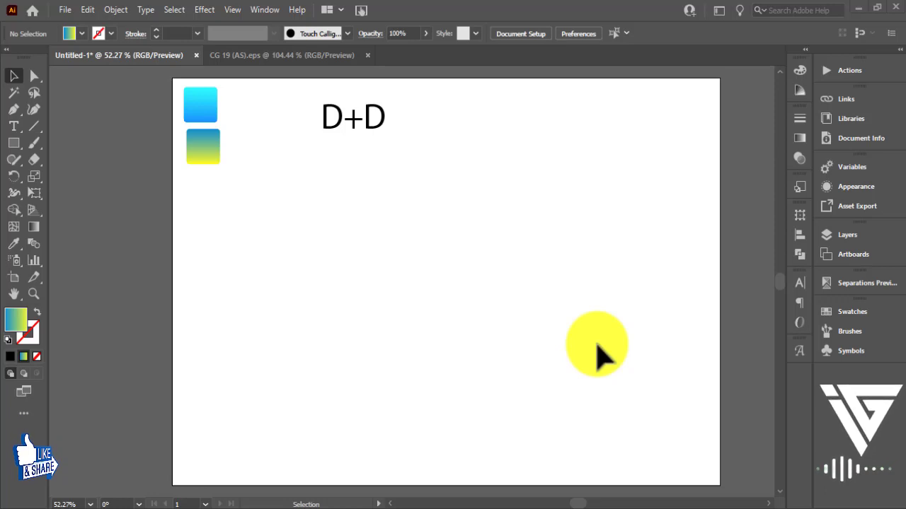
Nudge the artboard view left and open the line, arc, spiral and grid tool flyout
left_click_drag(627, 374, 609, 367)
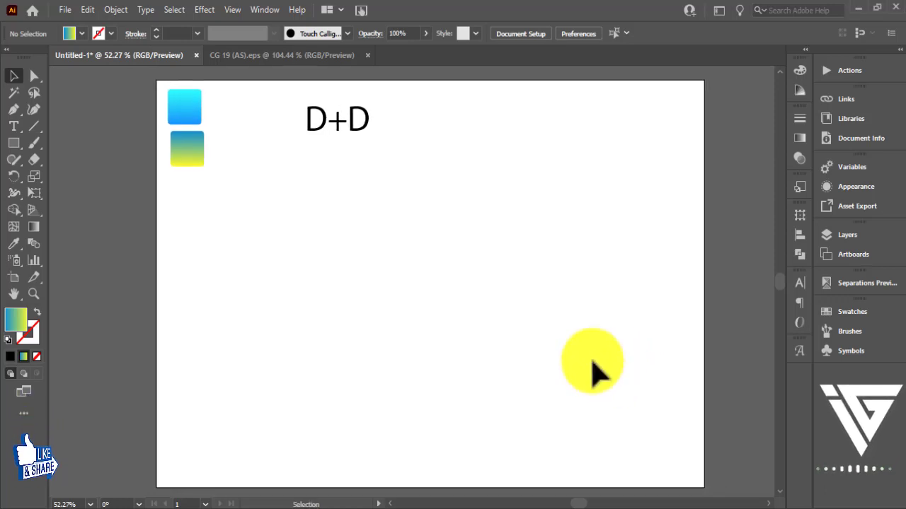
left_click(20, 143)
left_click(30, 132)
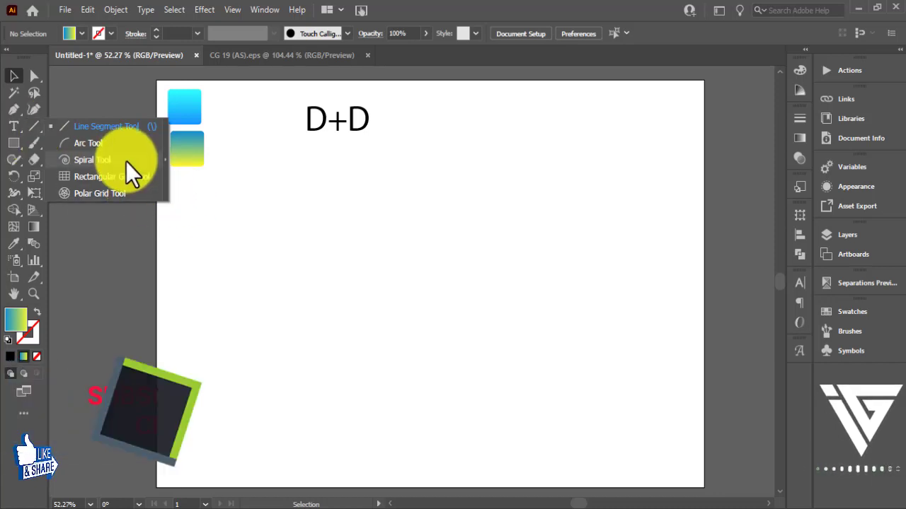
Draw a trial rectangular grid with default settings, zoom in, then discard it
left_click(116, 178)
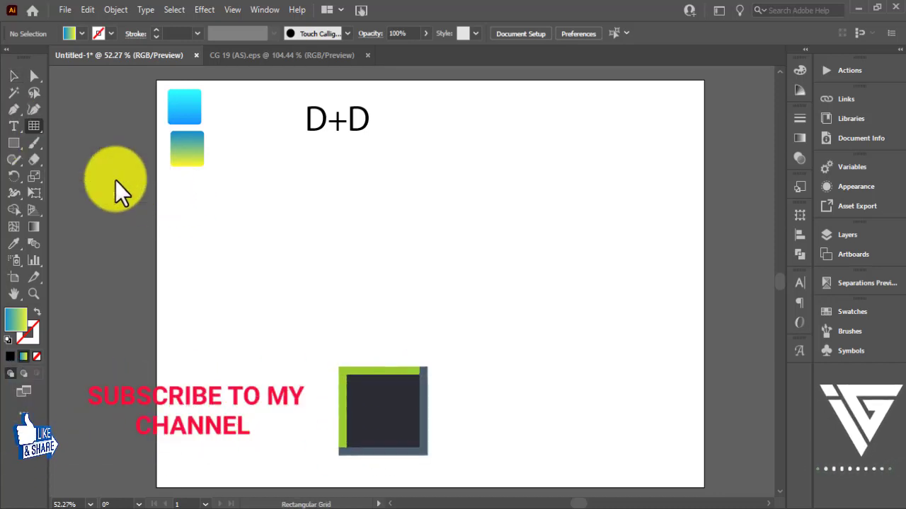
left_click(368, 264)
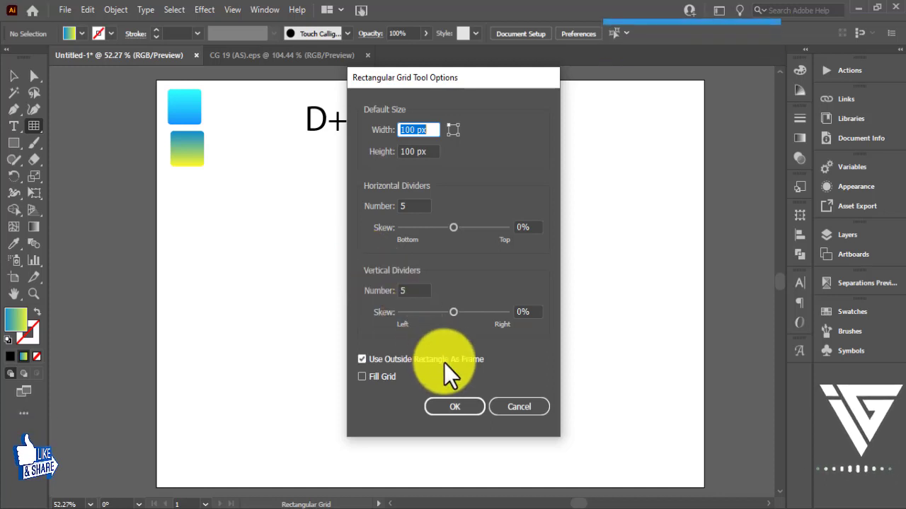
left_click(443, 404)
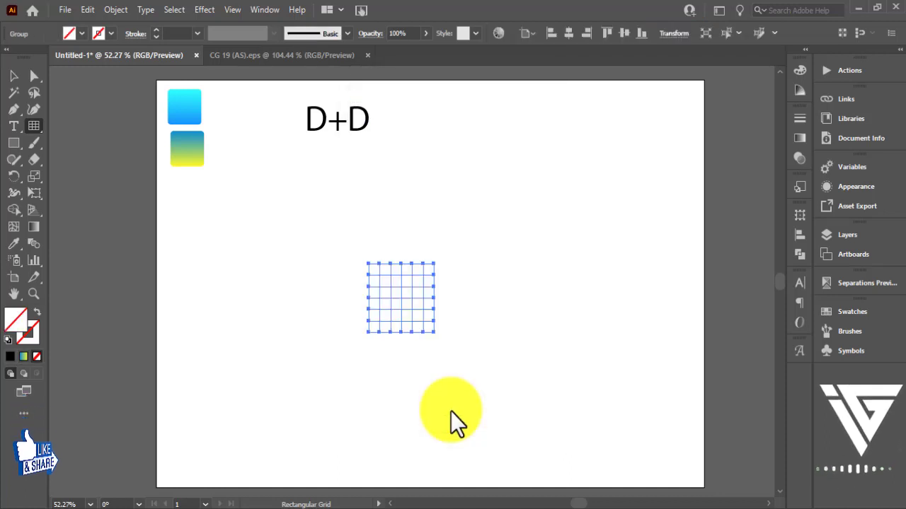
key("ctrl+plus")
key("ctrl+plus")
key("ctrl+plus")
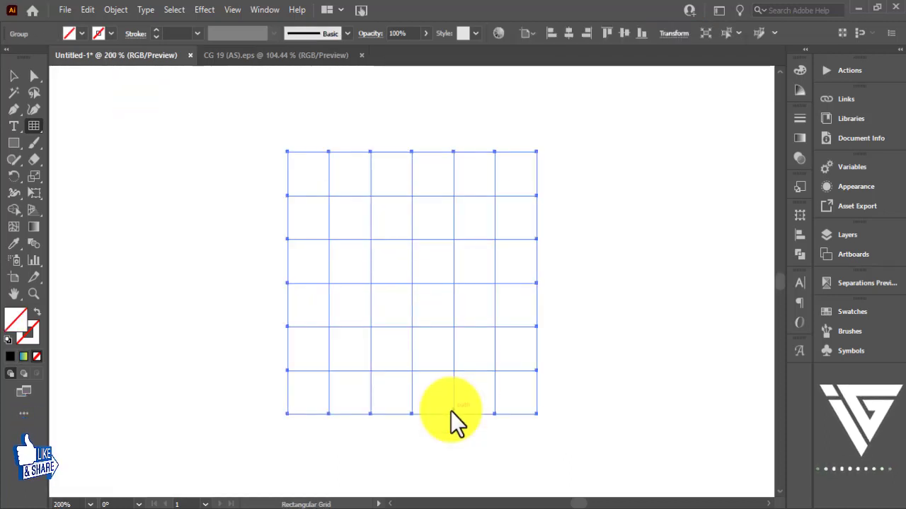
key("ctrl+shift+a")
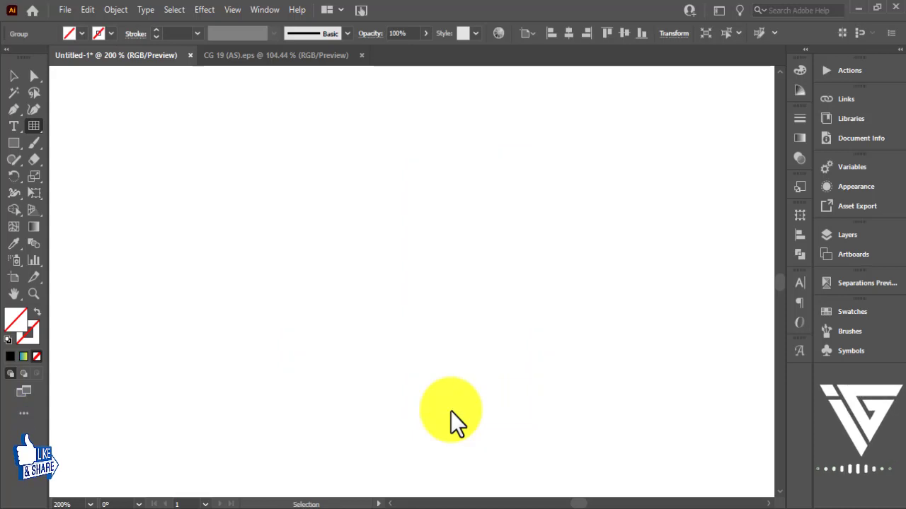
Redraw the rectangular grid with 6 horizontal and 6 vertical dividers
left_click(294, 241)
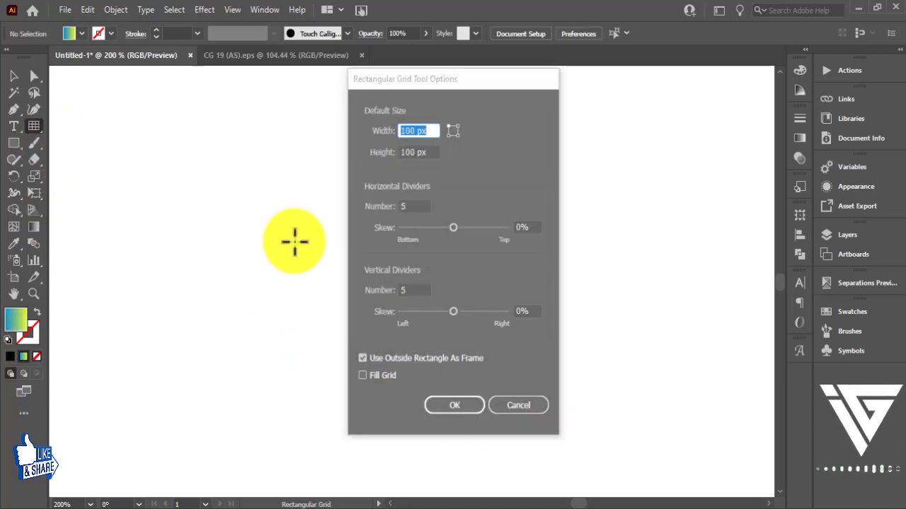
key("Tab")
key("Tab")
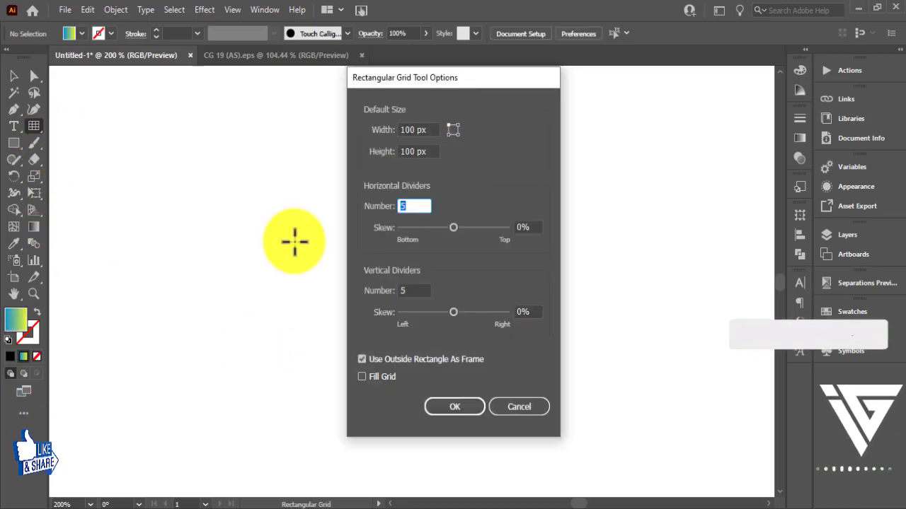
key("Tab")
key("Tab")
type("6")
key("Return")
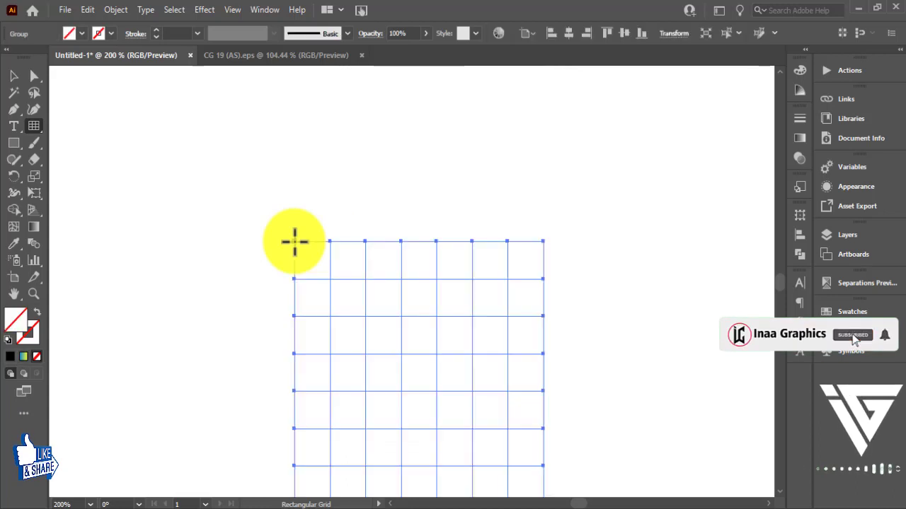
key("ctrl+minus")
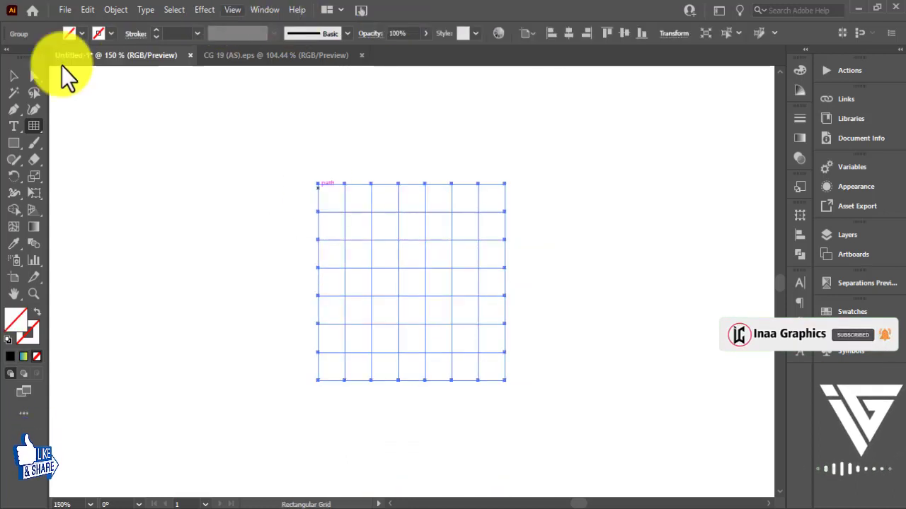
Give the grid a black 1 pt stroke
left_click(13, 77)
left_click(197, 34)
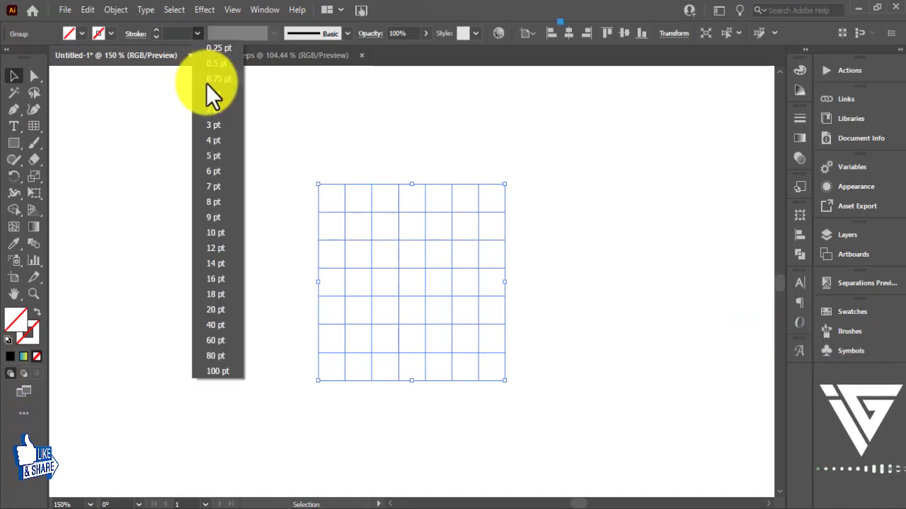
left_click(212, 93)
left_click(398, 124)
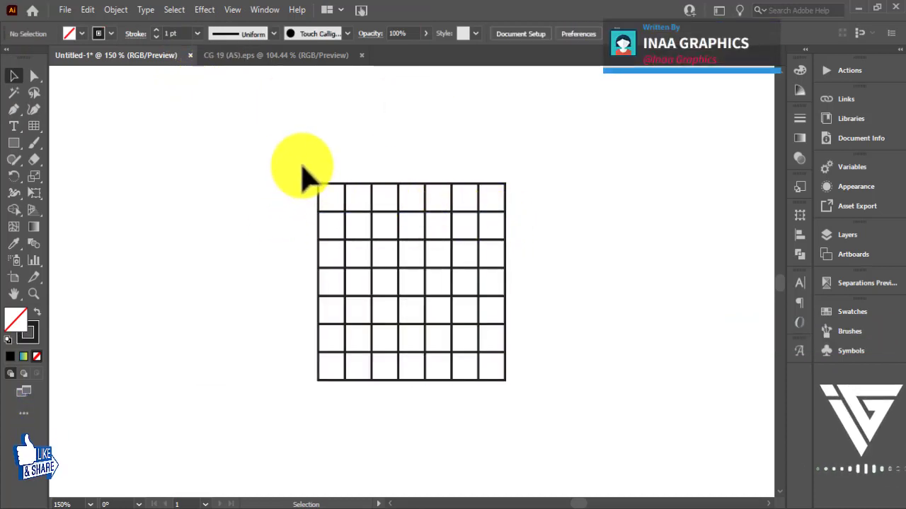
key("a")
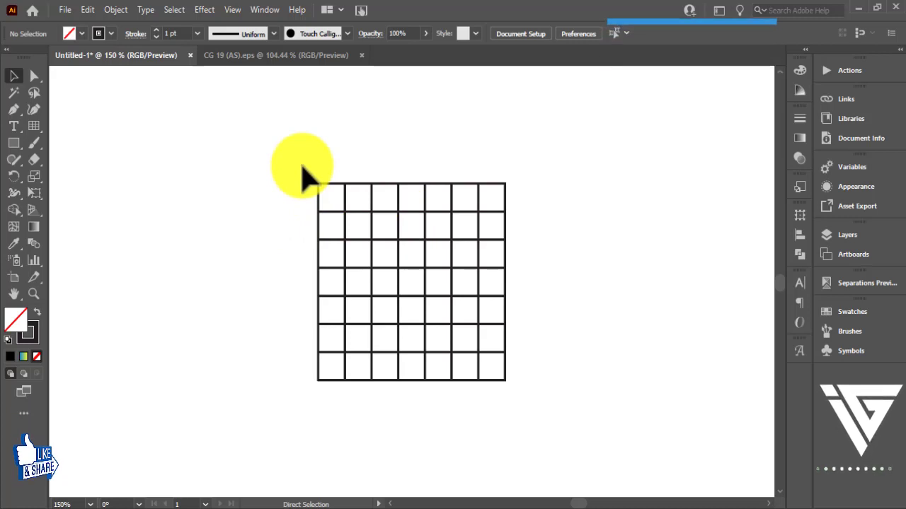
key("ctrl+0")
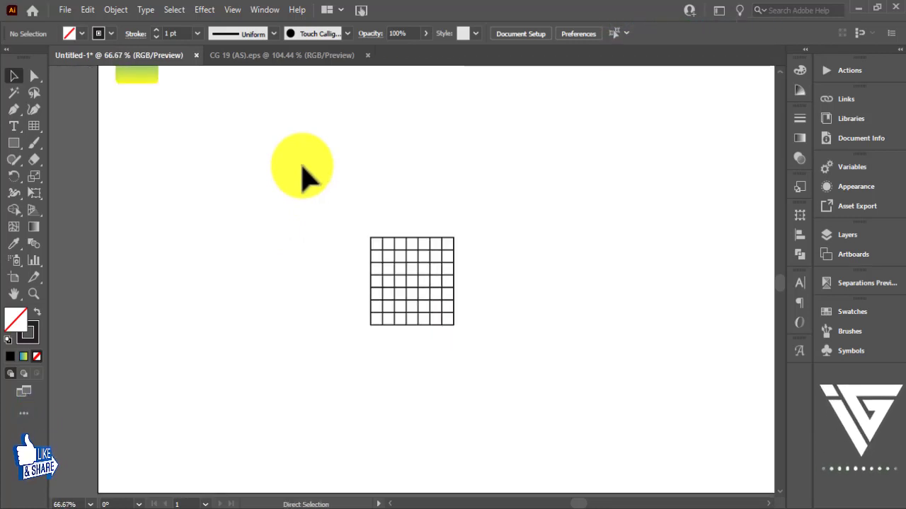
key("ctrl+plus")
key("v")
key("ctrl+minus")
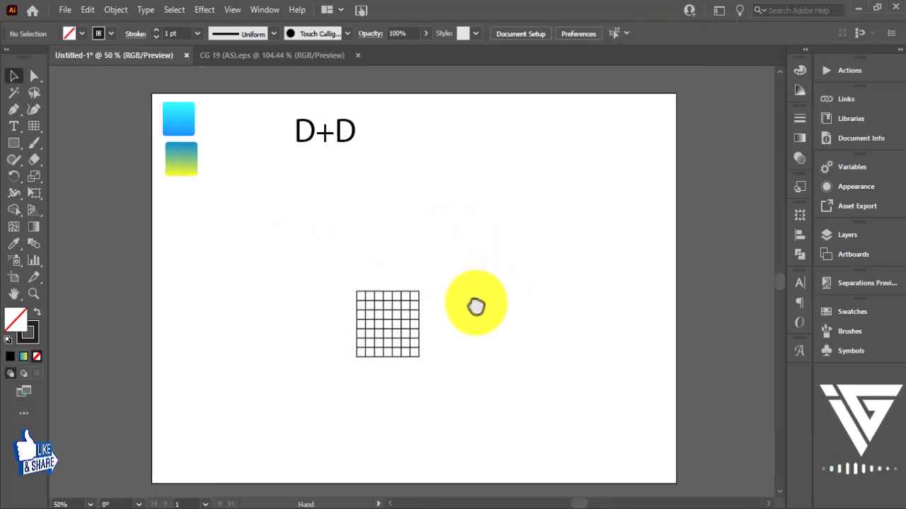
Scale the grid up to about 308 × 308 px and move it to the artboard's left
left_click(368, 358)
left_click_drag(419, 297, 481, 227)
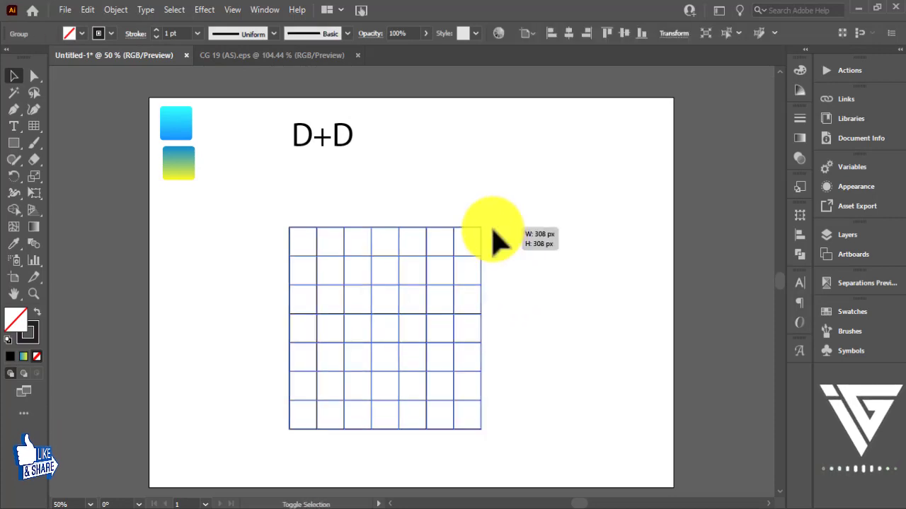
left_click_drag(402, 324, 289, 313)
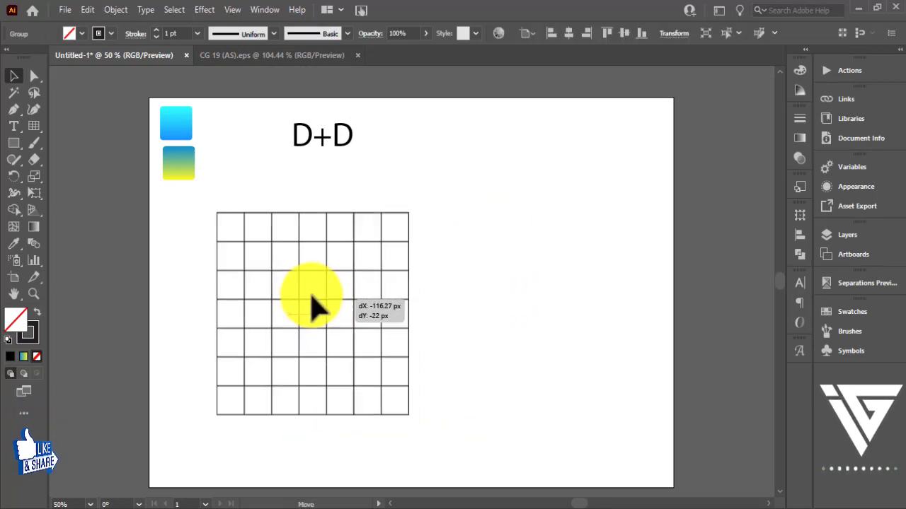
left_click(437, 258)
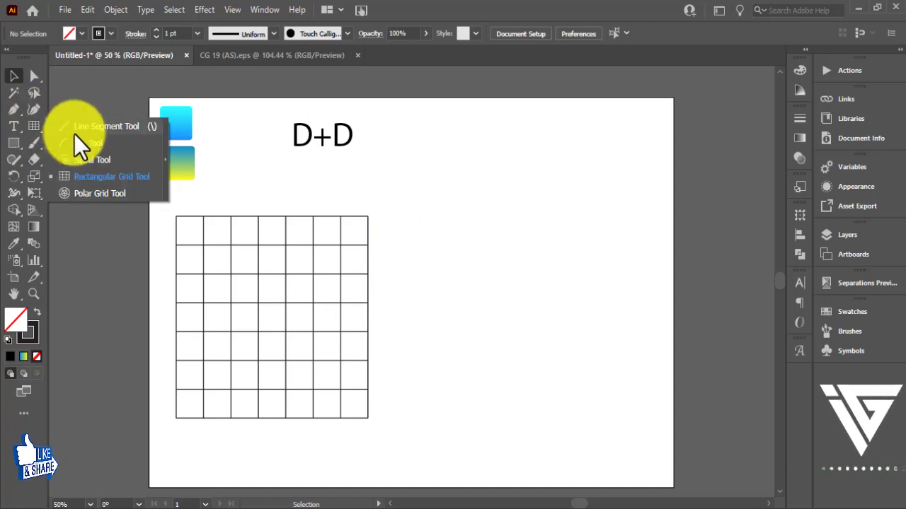
Draw a vertical line on the right, repeat offset copies, and group the vertical lines
left_click_drag(34, 125, 85, 174)
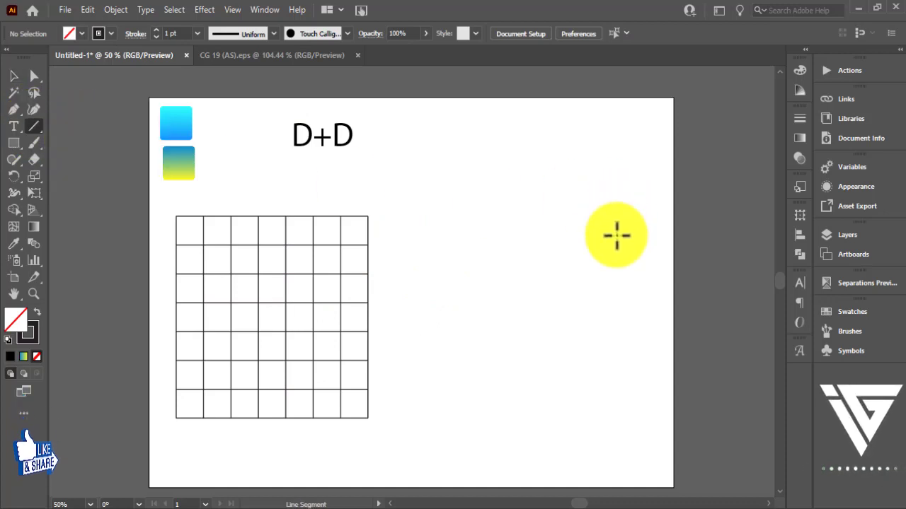
left_click_drag(624, 199, 625, 408)
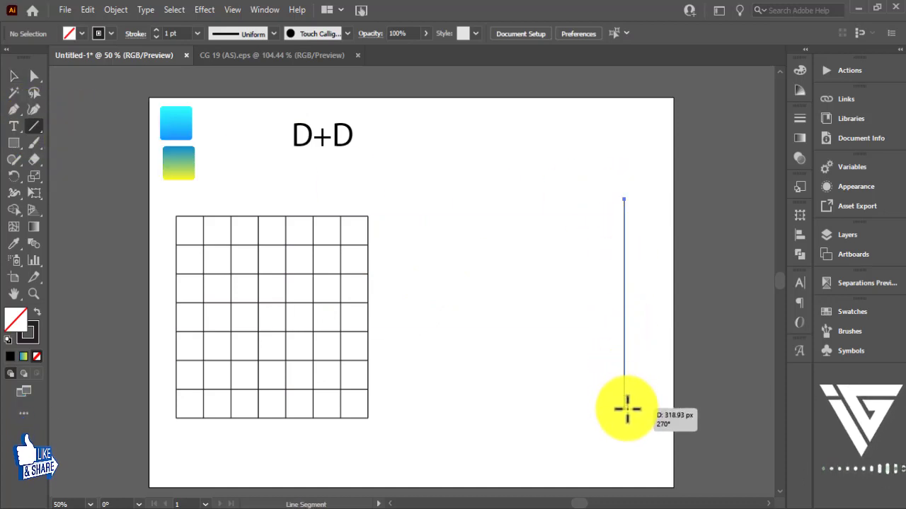
left_click(14, 76)
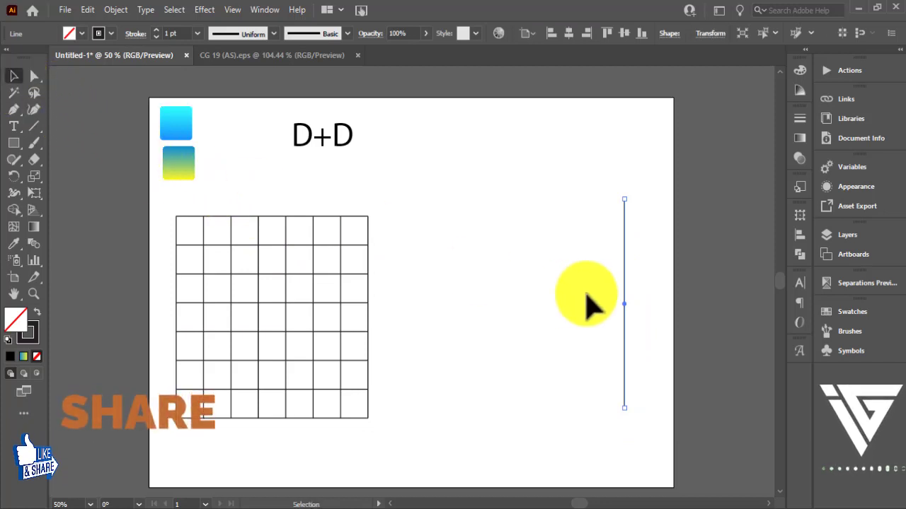
left_click_drag(623, 290, 607, 281)
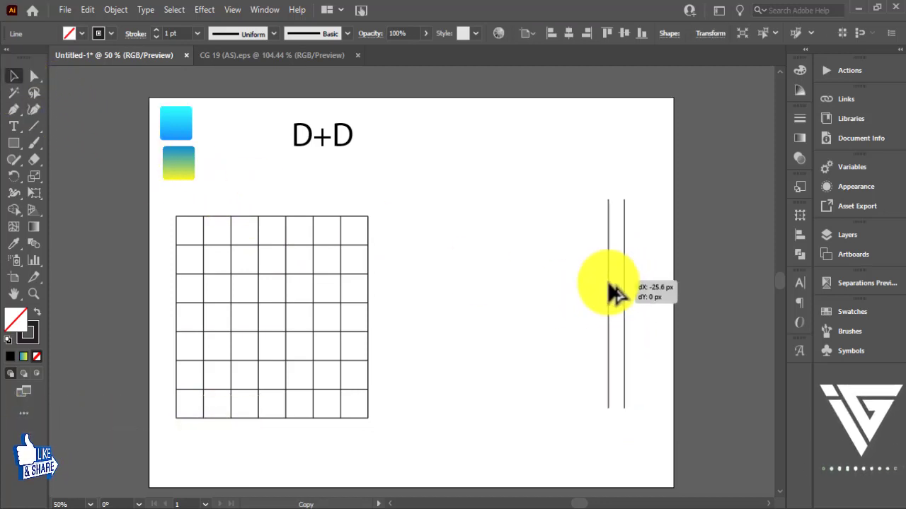
key("ctrl+d")
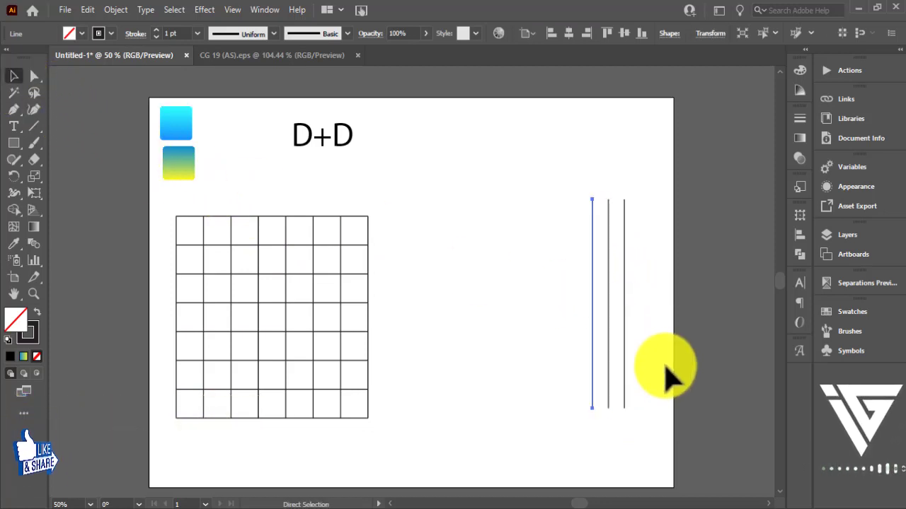
key("ctrl+d")
key("ctrl+d")
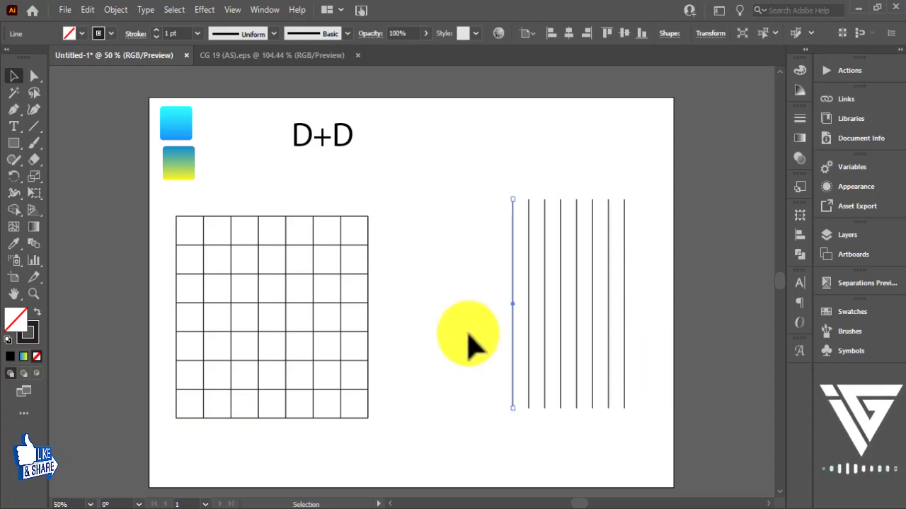
left_click_drag(467, 334, 694, 427)
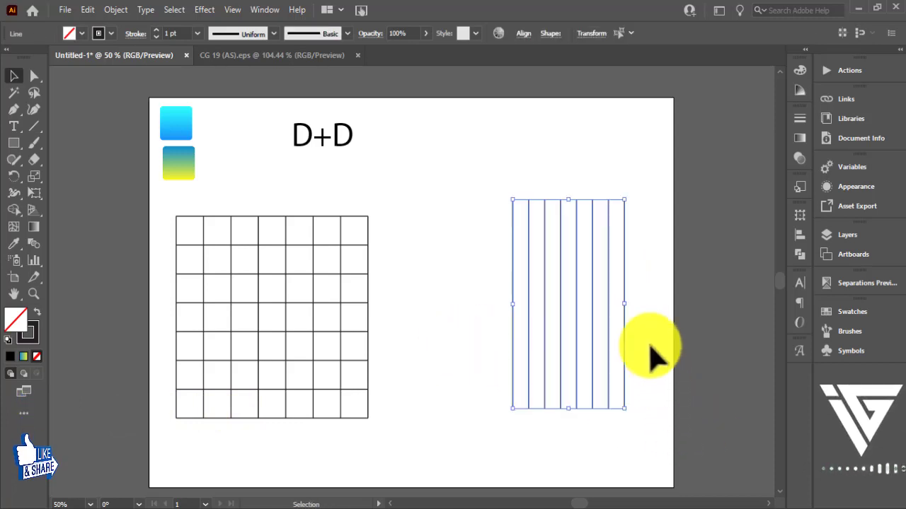
key("a")
key("v")
key("ctrl+g")
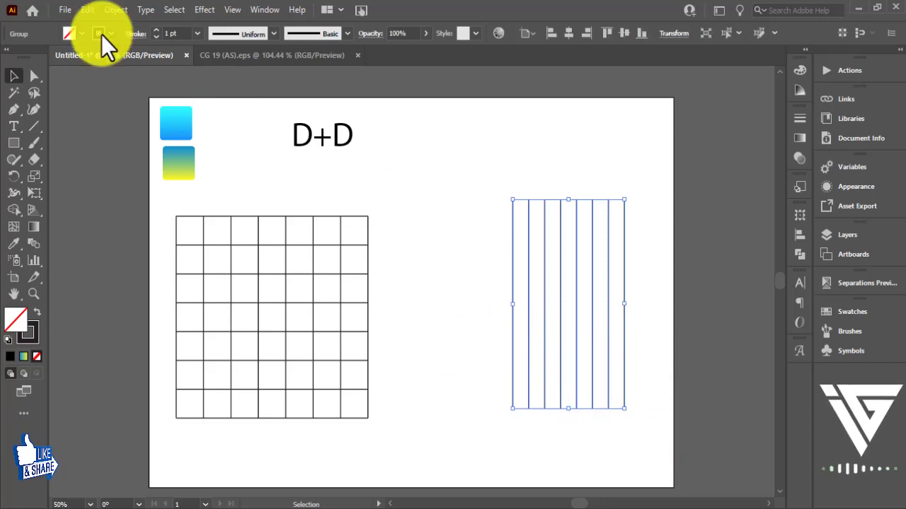
Paste a copy of the line group in place, rotate it 90° horizontal, and select both sets
left_click(87, 10)
left_click(112, 76)
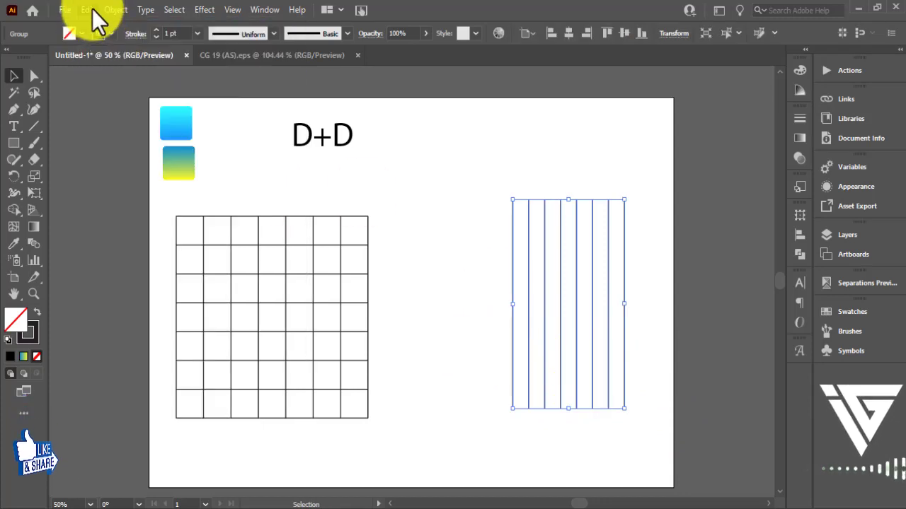
left_click(88, 9)
left_click(138, 138)
left_click_drag(620, 193, 715, 347)
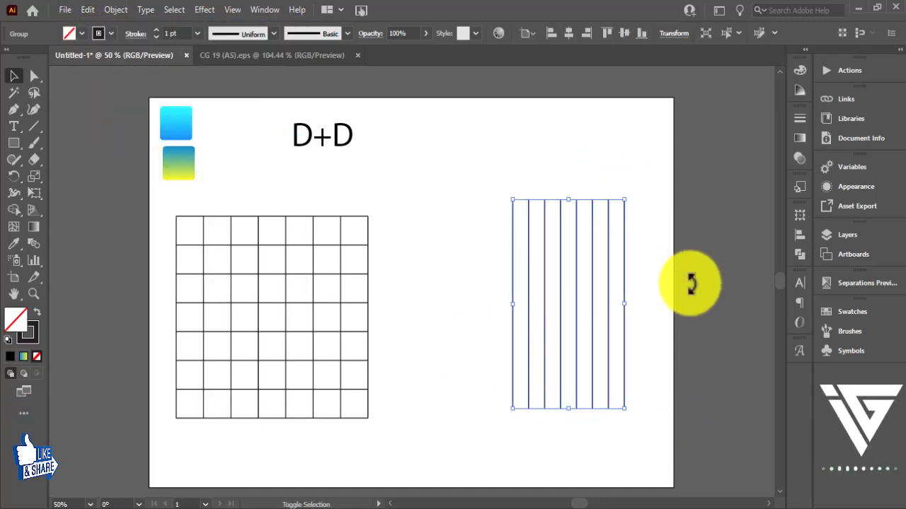
left_click(698, 196)
left_click_drag(698, 196, 495, 347)
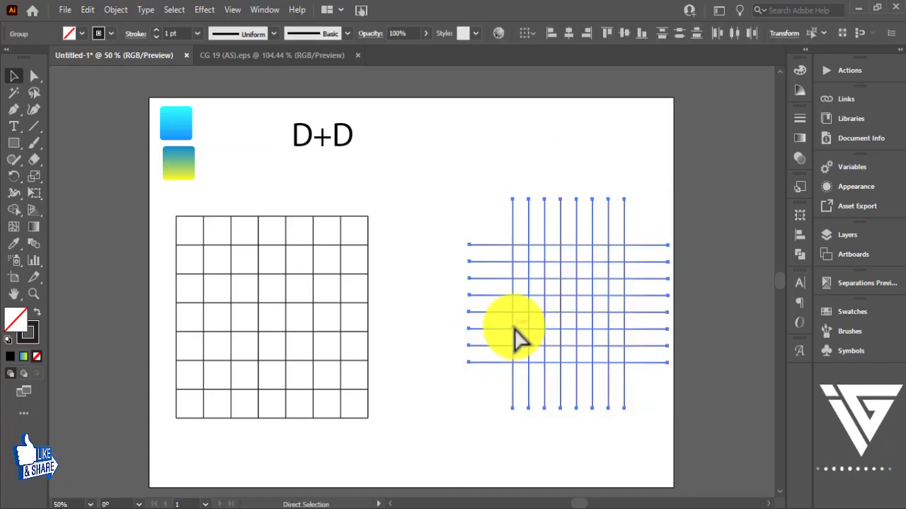
Drag the crossed line lattice left until it sits beside the square grid
mouse_move(580, 260)
left_mouse_down()
mouse_move(511, 268)
mouse_move(509, 258)
left_mouse_up()
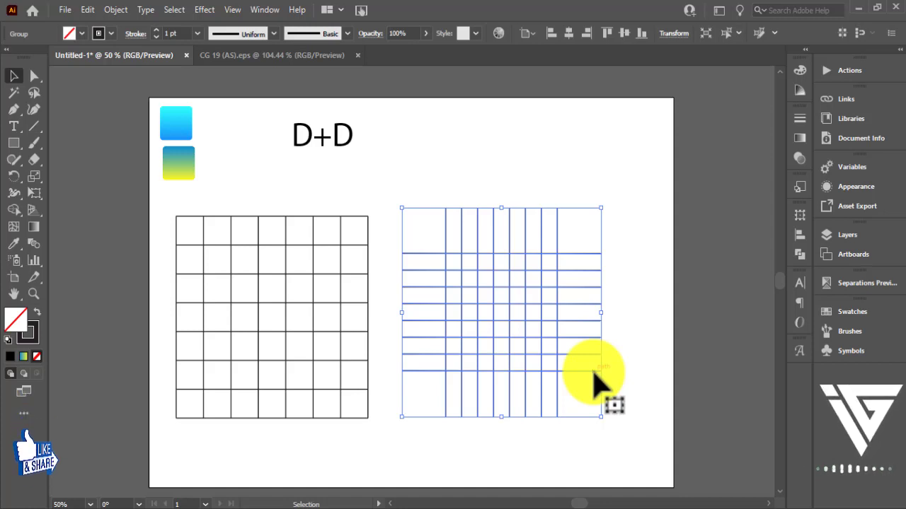
Select and delete the square grid on the left
left_click(400, 188)
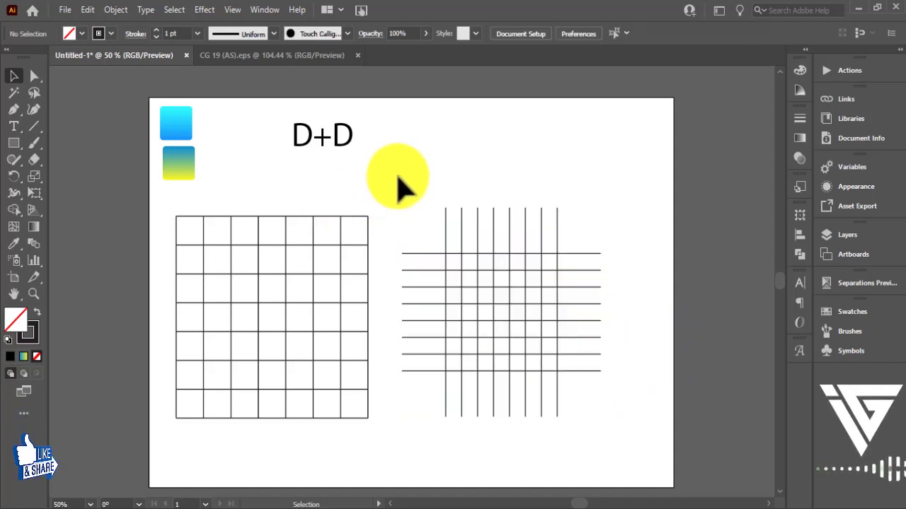
left_click(287, 301)
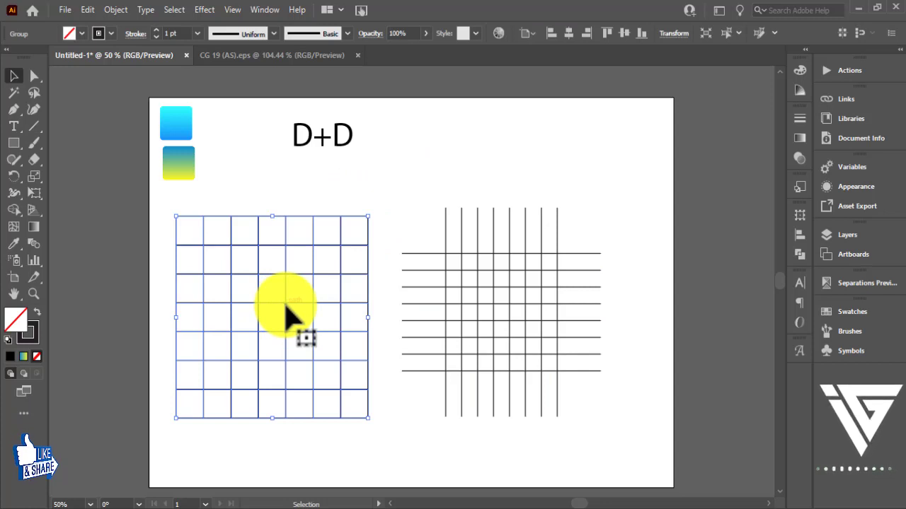
key("Delete")
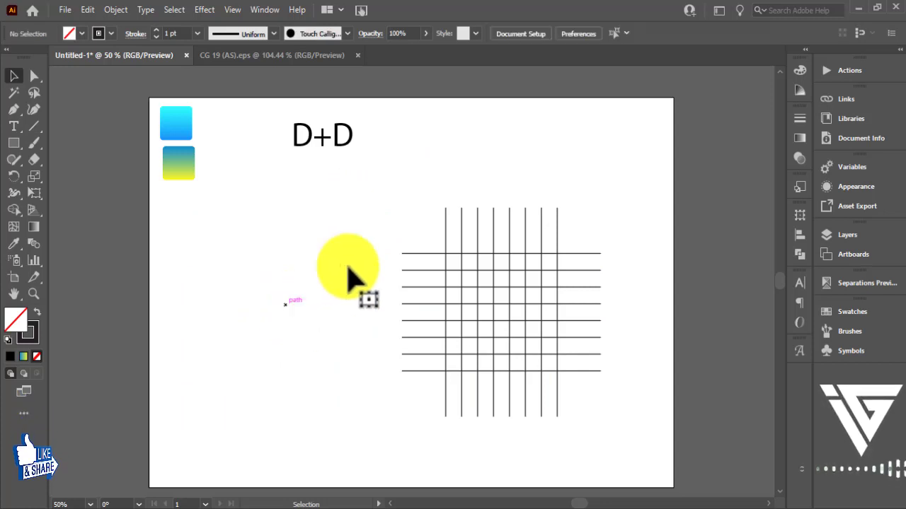
Move the line lattice below the D+D text and enlarge it from its centre
left_click_drag(293, 227, 706, 370)
mouse_move(527, 285)
left_mouse_down()
mouse_move(442, 294)
mouse_move(439, 281)
left_mouse_up()
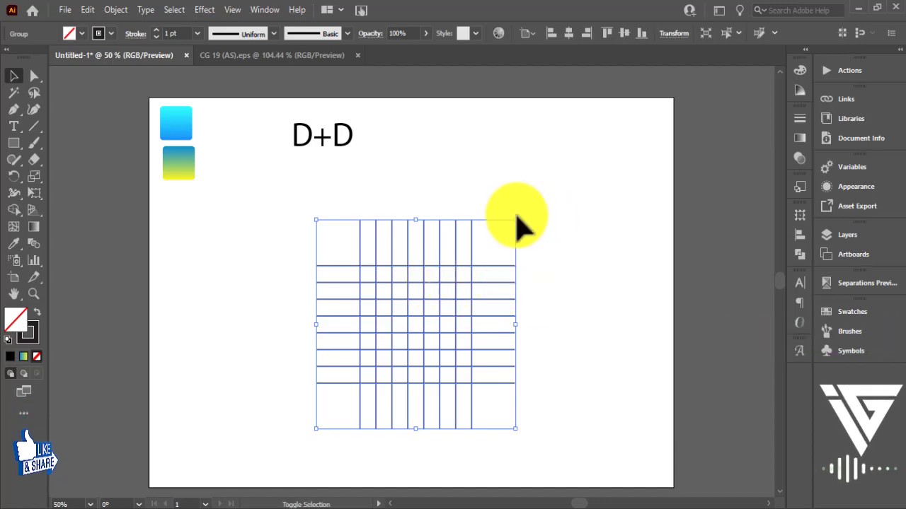
left_click_drag(516, 221, 554, 179)
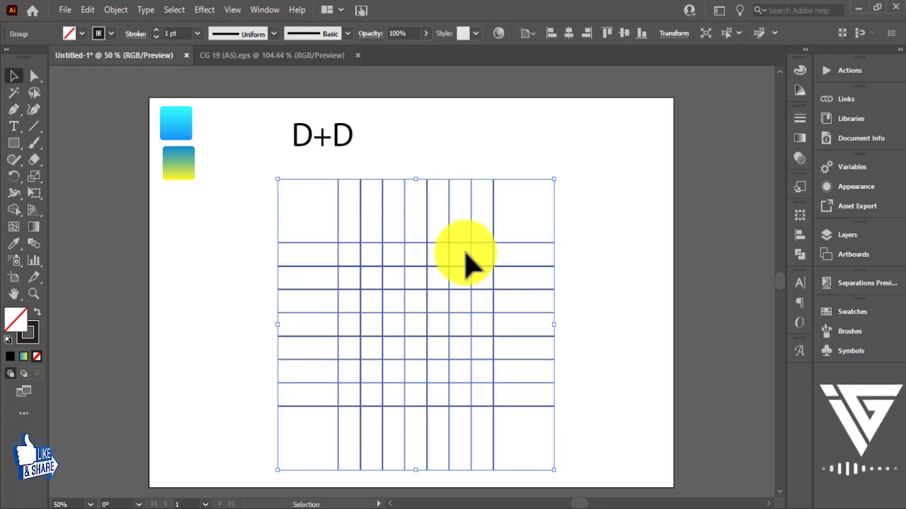
left_click(586, 257)
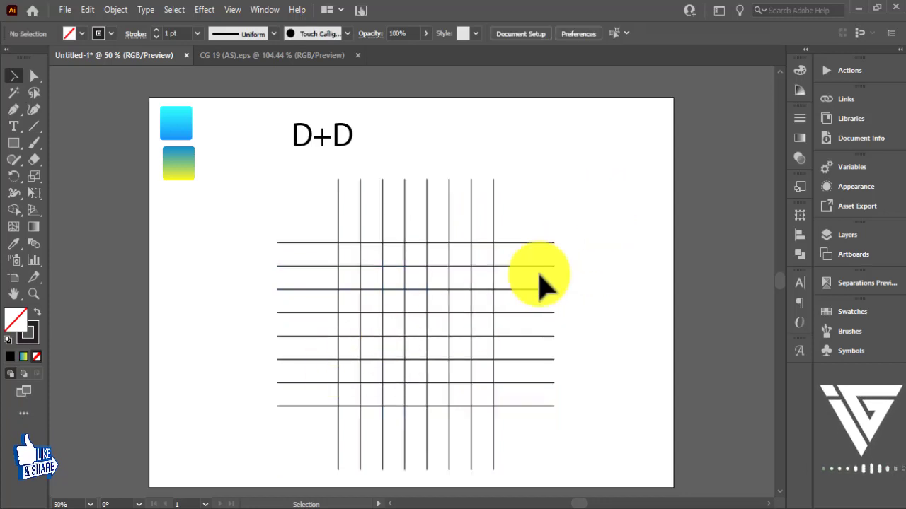
left_click(344, 333)
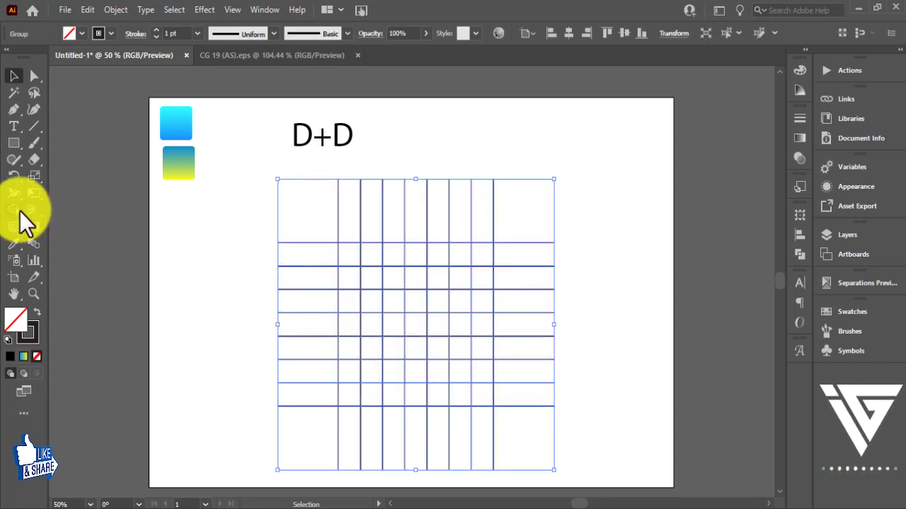
Switch to the Shape Builder with a black fill colour
left_click(15, 210)
left_click(68, 33)
left_click(36, 56)
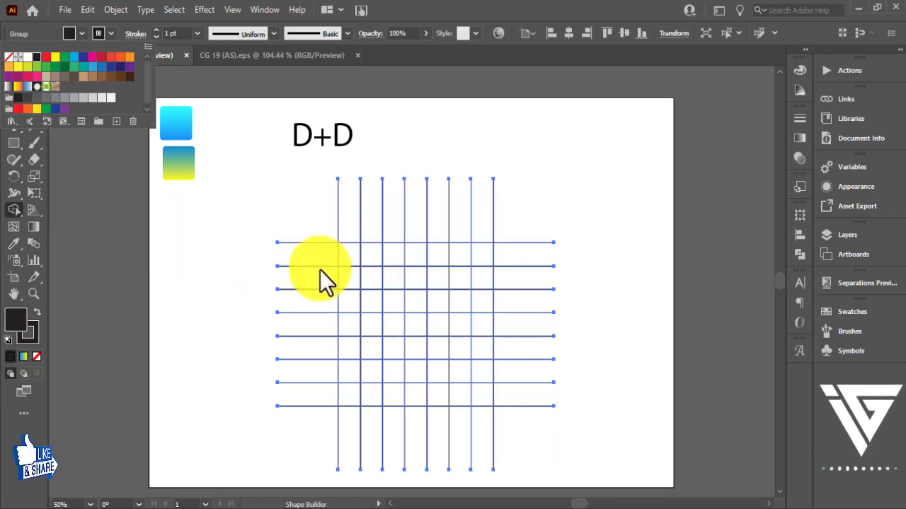
left_click(352, 252)
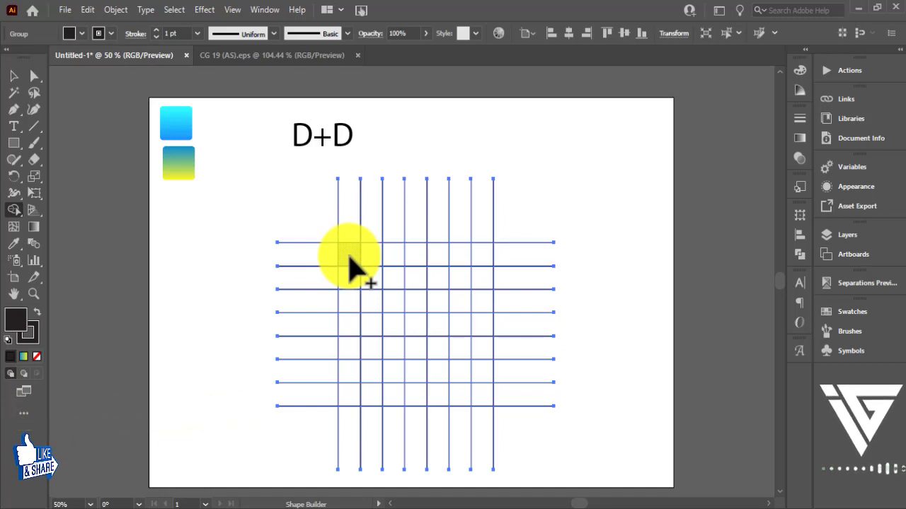
Merge grid cells into a black squared D outline with an inner rectangular ring
mouse_move(346, 254)
left_mouse_down()
mouse_move(481, 394)
mouse_move(350, 405)
left_mouse_up()
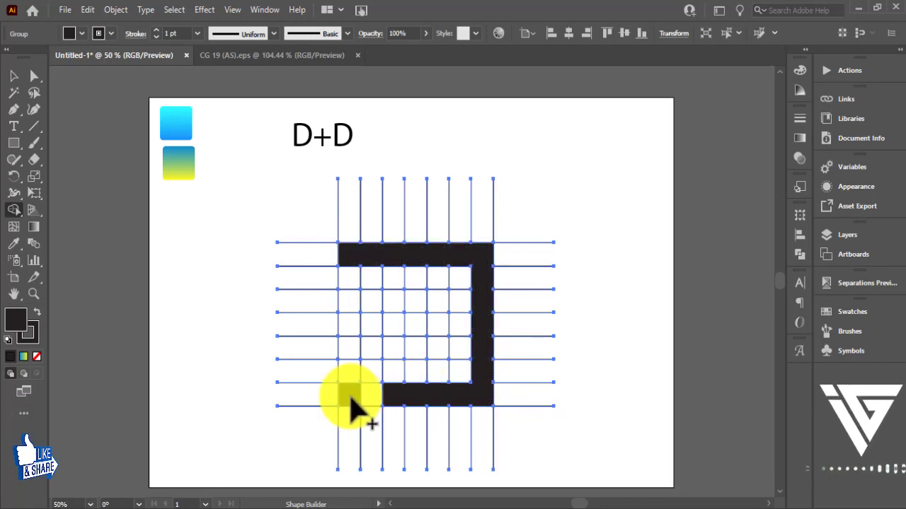
left_click(350, 405)
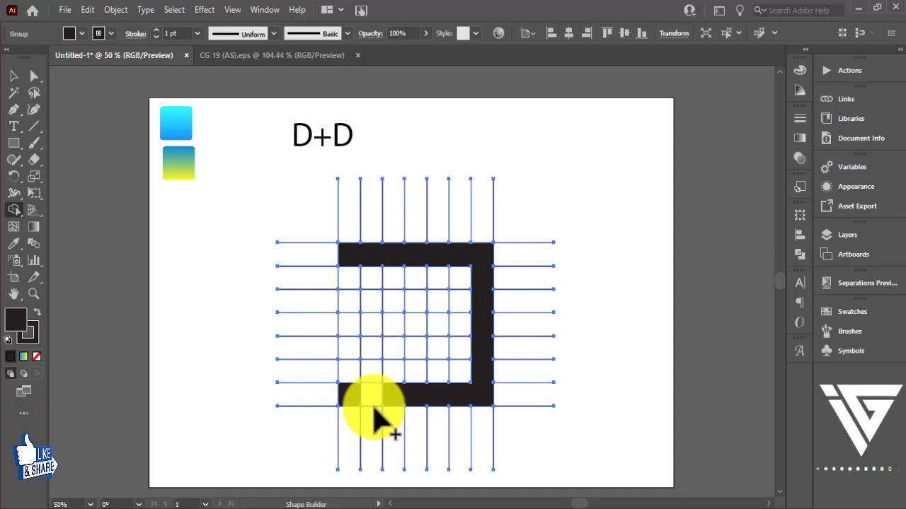
left_click(371, 394, "alt")
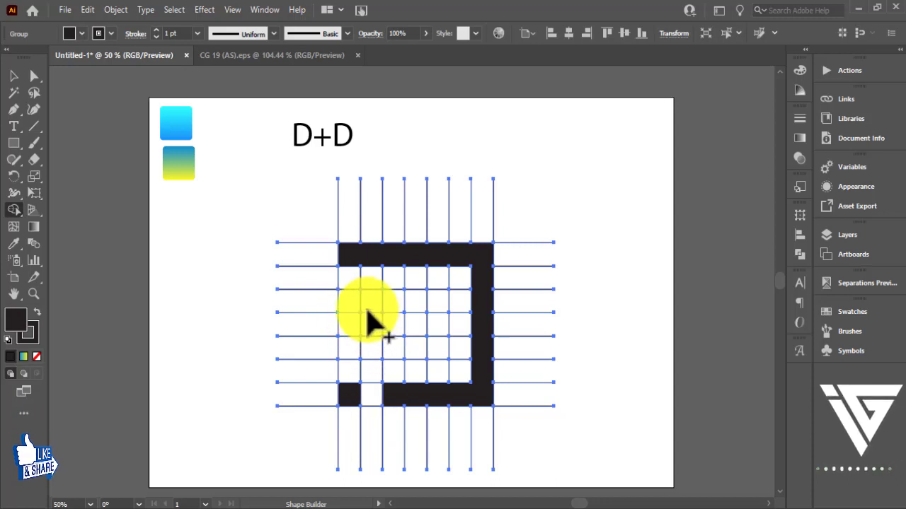
left_click_drag(367, 311, 364, 352)
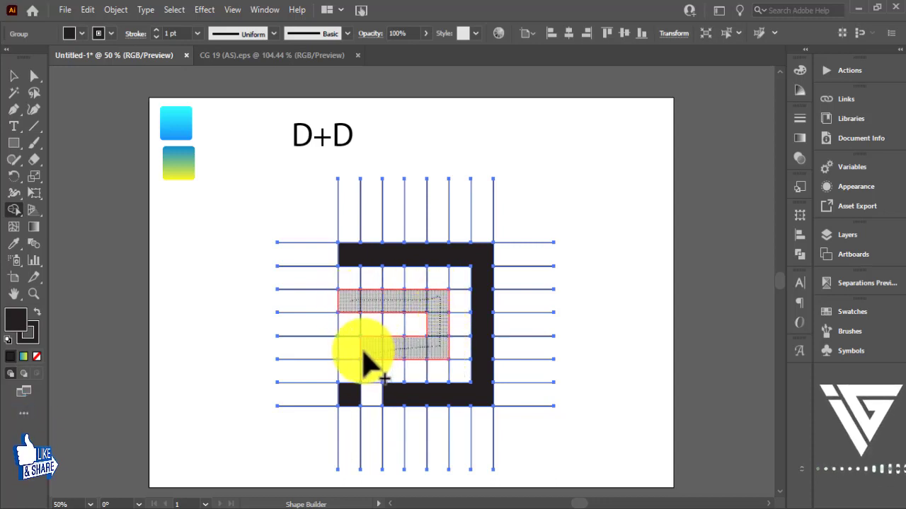
left_click_drag(363, 352, 349, 340)
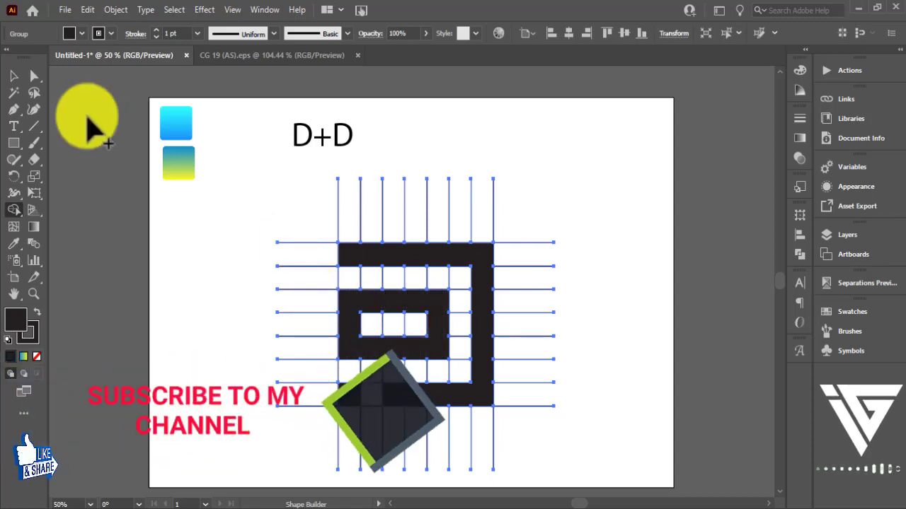
Ungroup the grid artwork
left_click(20, 75)
left_click(103, 147)
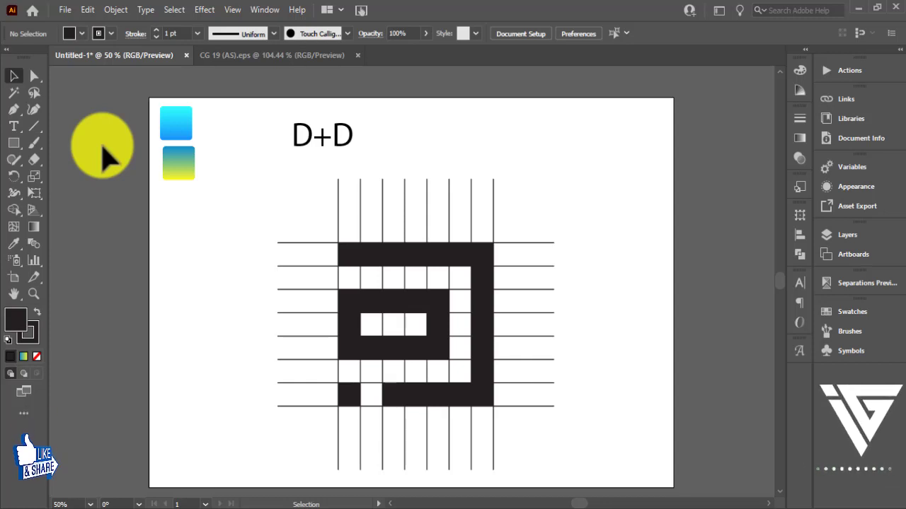
left_click(376, 255)
right_click(375, 255)
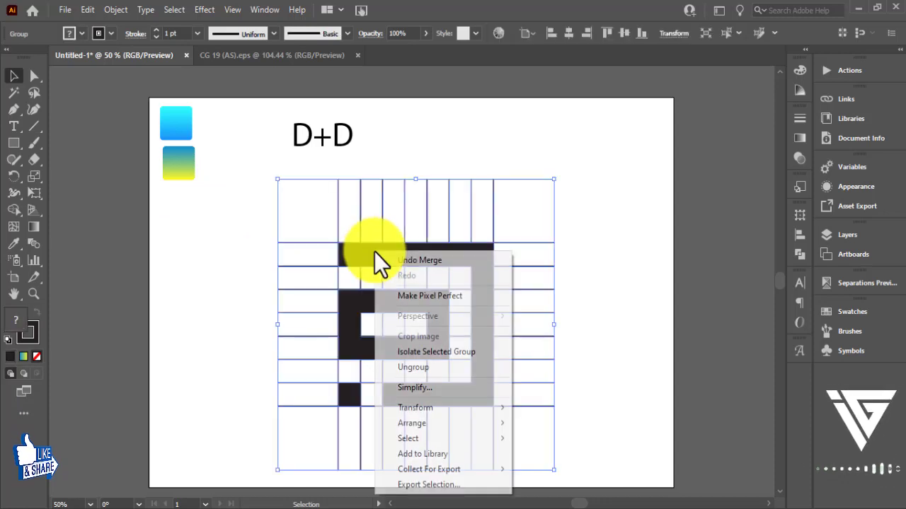
left_click(430, 365)
left_click(535, 320)
left_click(444, 317)
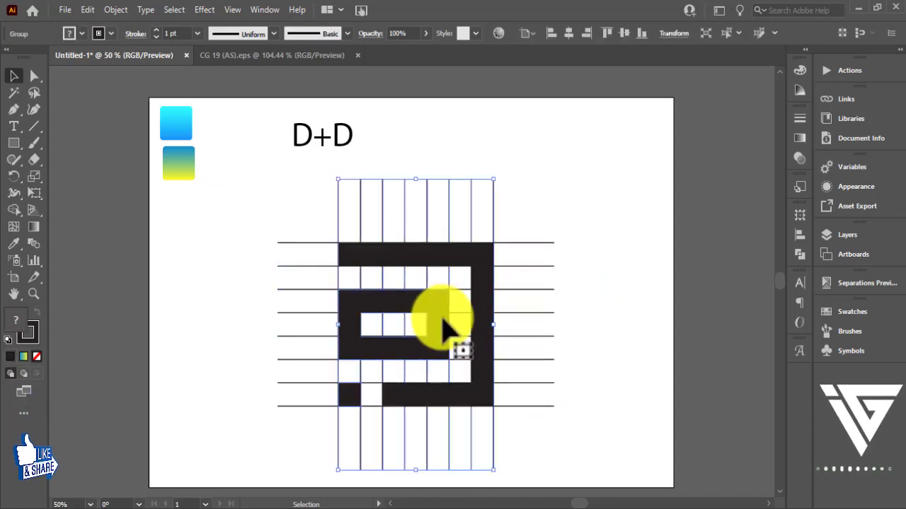
right_click(444, 316)
left_click(633, 240)
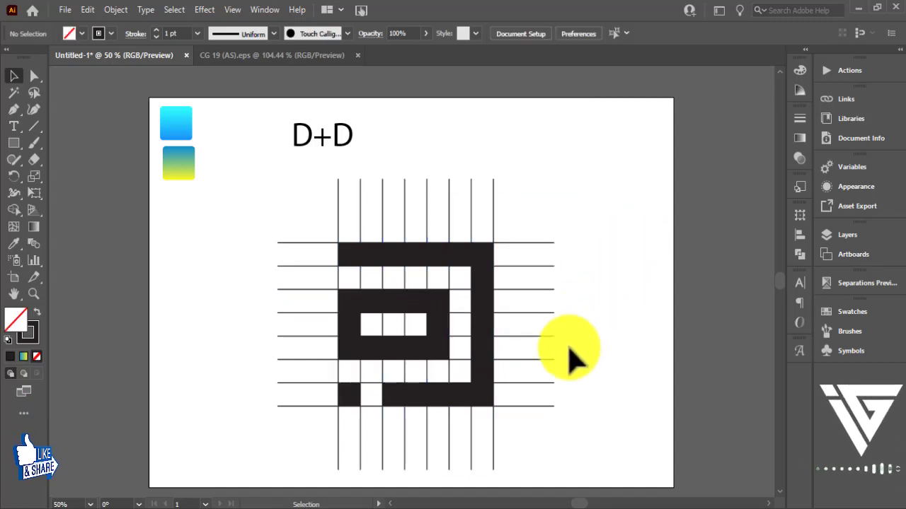
Ungroup the black cell shapes and regroup them into a single black group
left_click(347, 396)
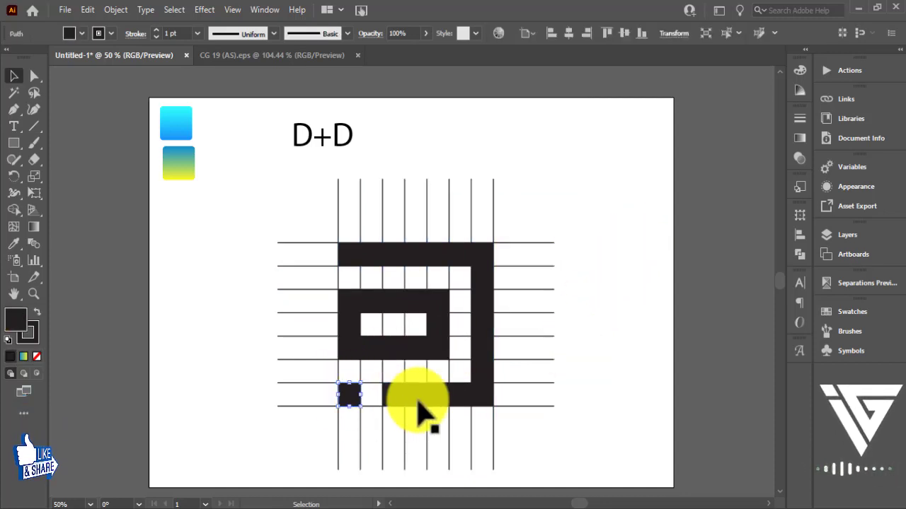
left_click(424, 361, "shift")
left_click(592, 323)
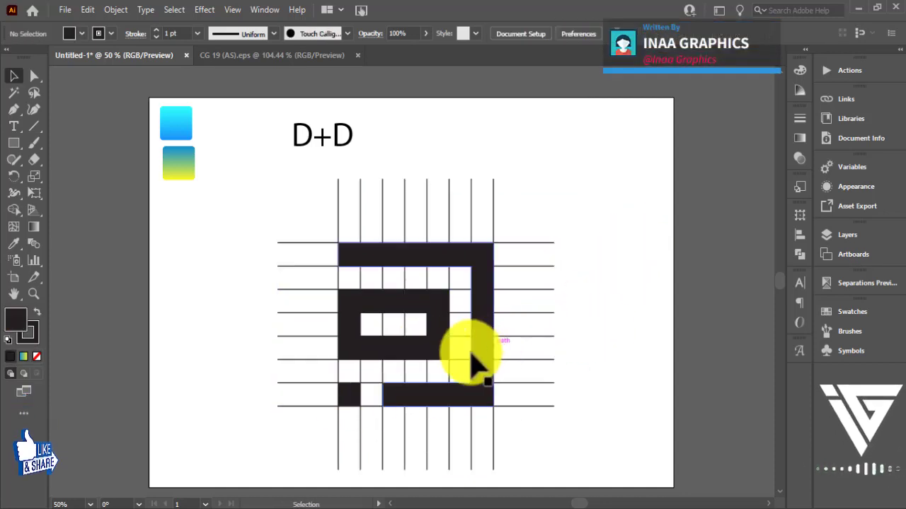
left_click(440, 345)
right_click(440, 351)
left_click(535, 354)
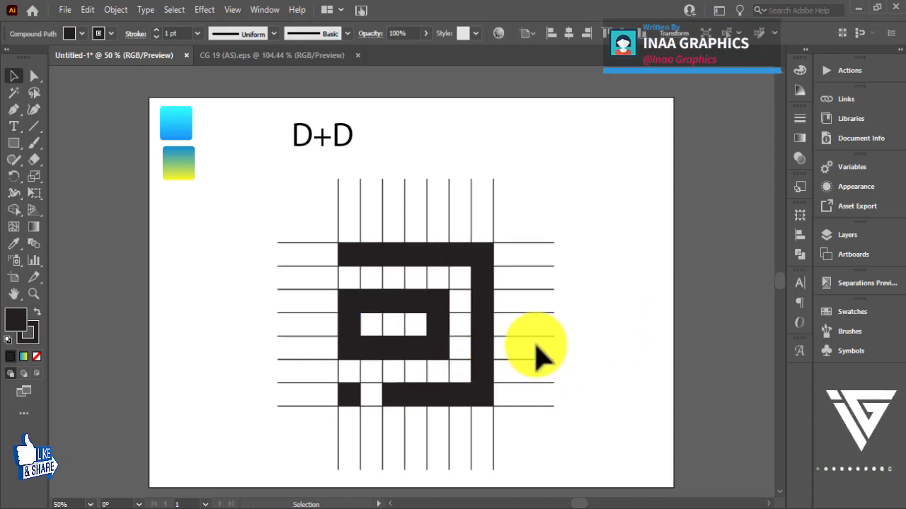
right_click(486, 363)
left_click(539, 235)
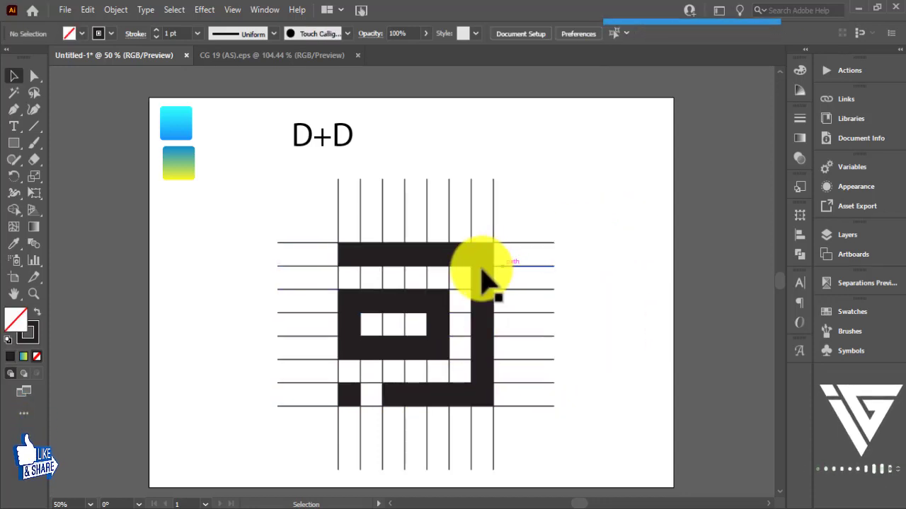
left_click(430, 304)
left_click(414, 357, "shift")
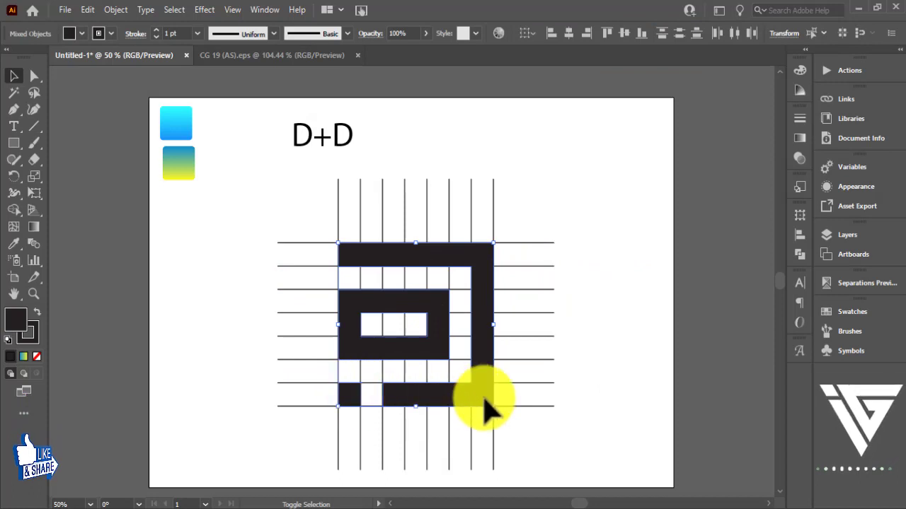
key("ctrl+g")
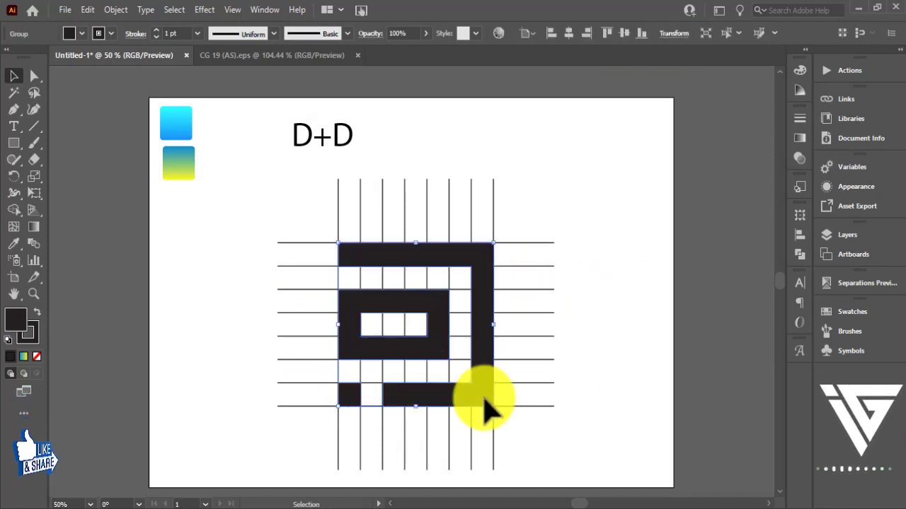
Cut the black group, clear the leftover grid lines, and paste the logo back
key("d")
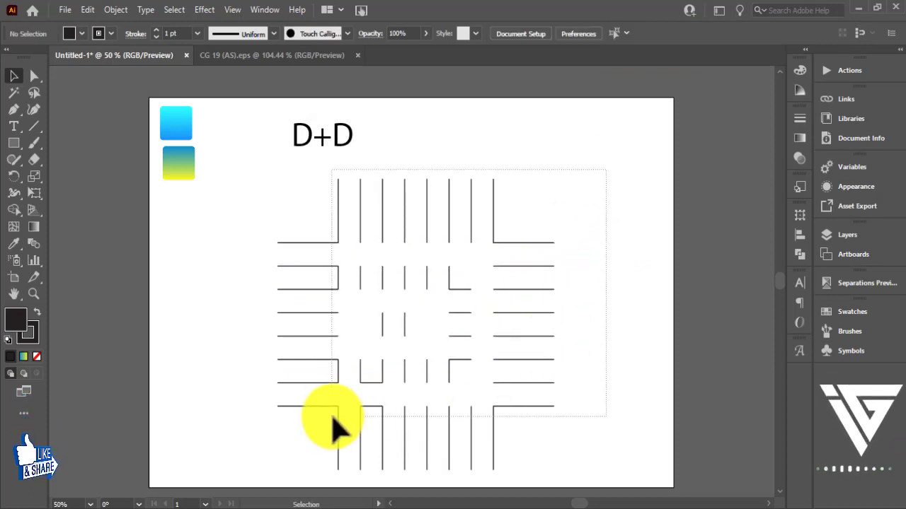
left_click(389, 438)
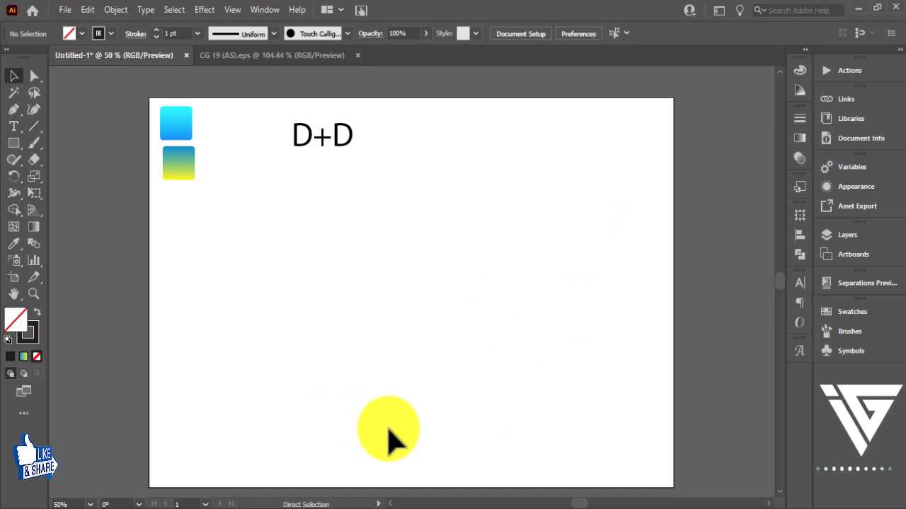
key("ctrl+z")
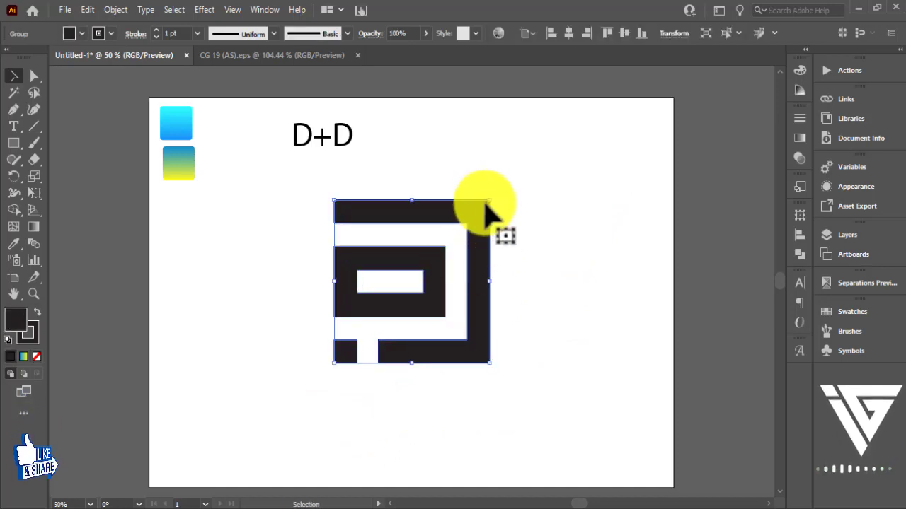
Move the black logo below the D+D text and enlarge it from its centre
left_click_drag(487, 237, 488, 272)
left_click_drag(495, 239, 529, 218)
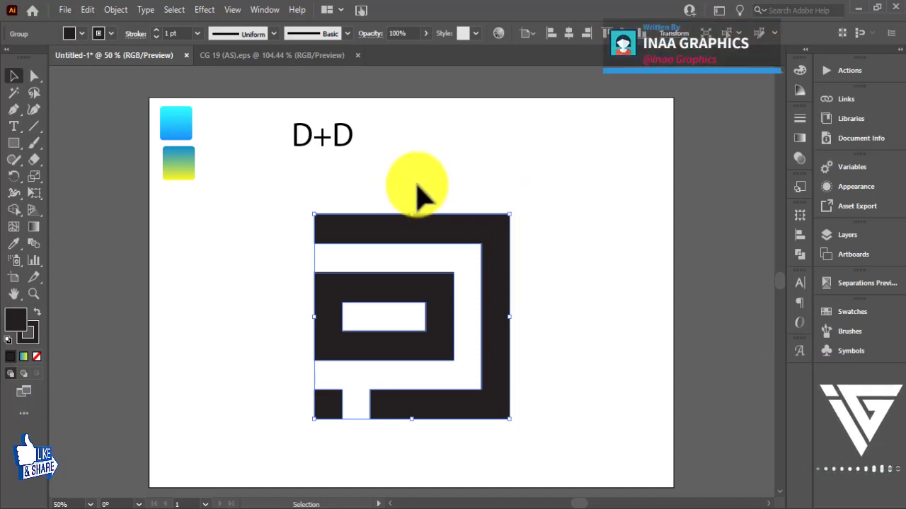
left_click(577, 227)
left_click(338, 412)
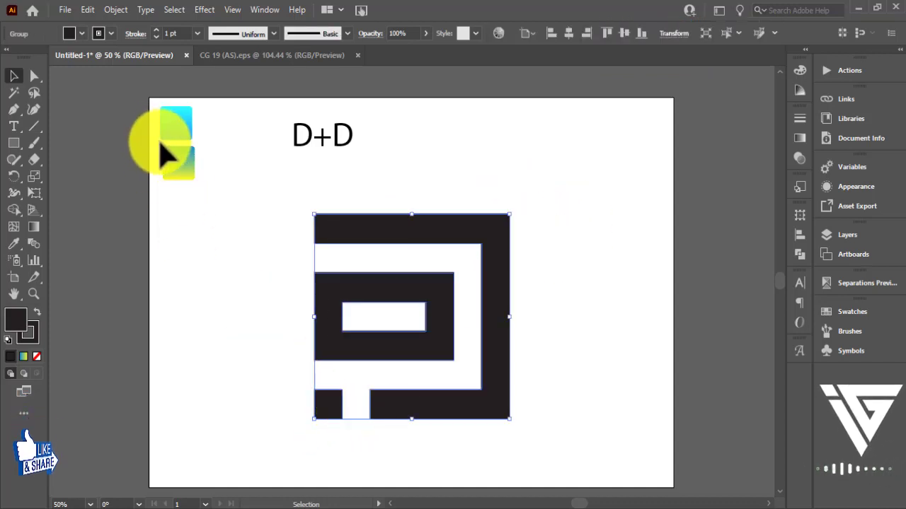
Thicken the logo's stroke weight to about 17 pt
left_click(133, 33)
key("Up")
key("Up")
key("Up")
key("Up")
key("Up")
key("Up")
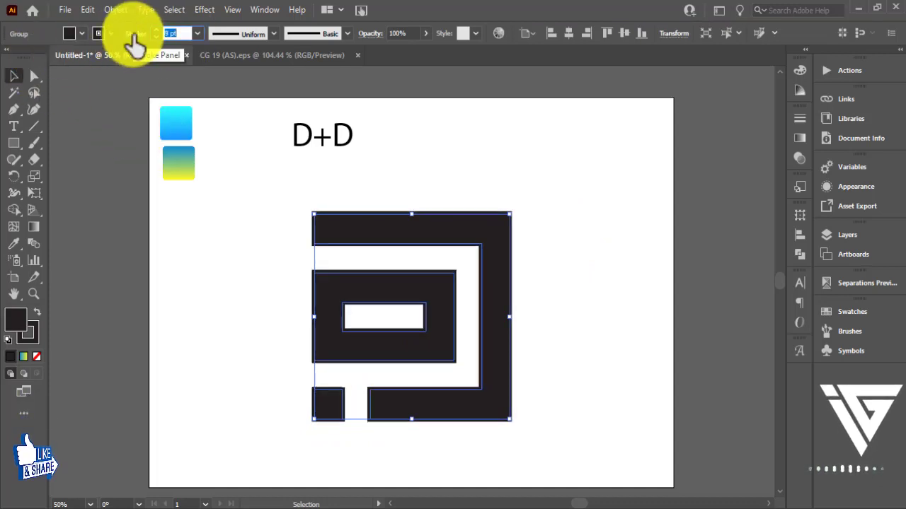
key("Up")
key("Up")
key("Up")
key("Up")
key("Up")
key("Up")
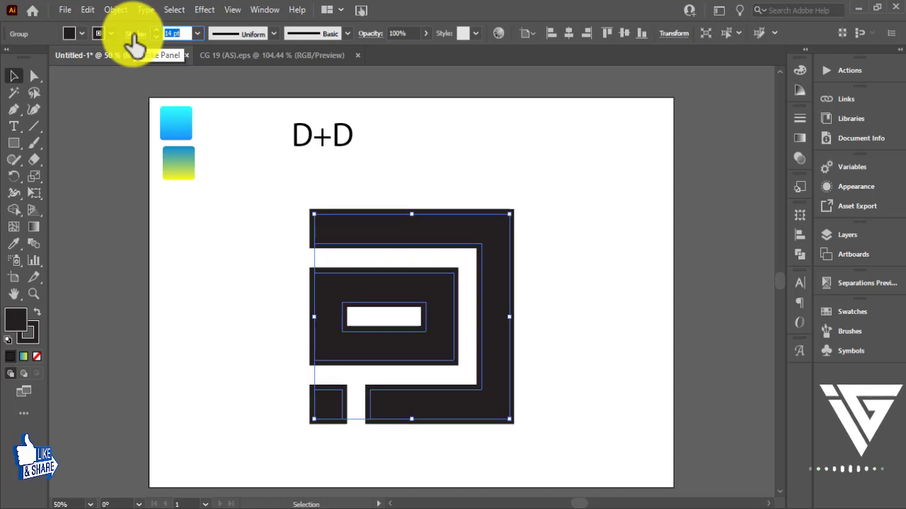
key("Up")
key("Up")
key("Up")
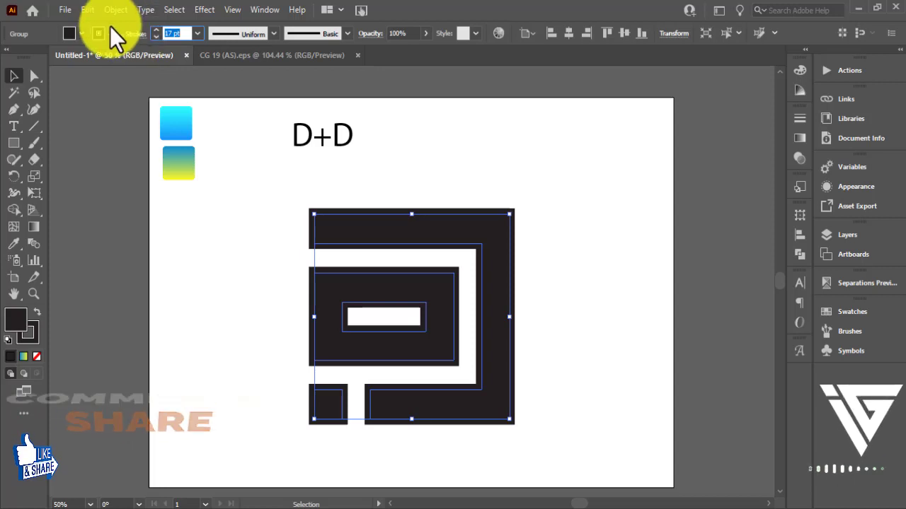
Expand the strokes into filled shapes and unite them with Pathfinder
left_click(115, 9)
left_click(176, 170)
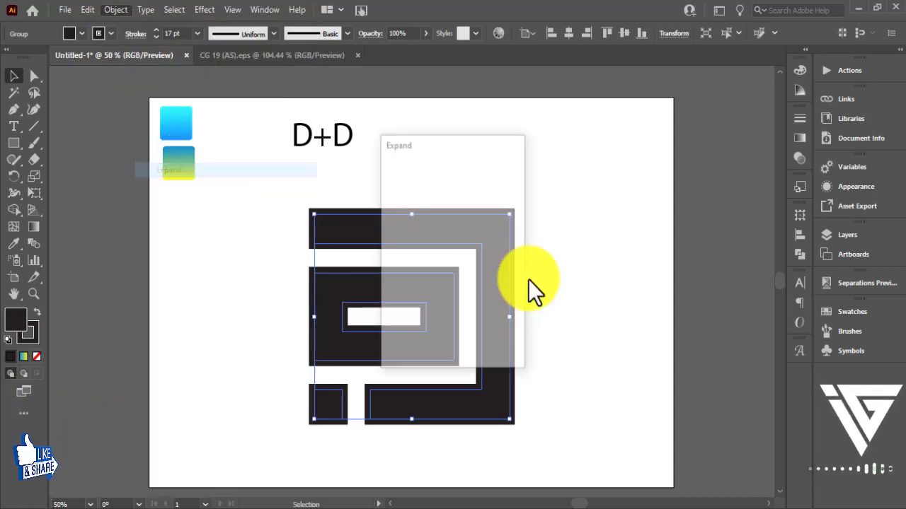
left_click(437, 338)
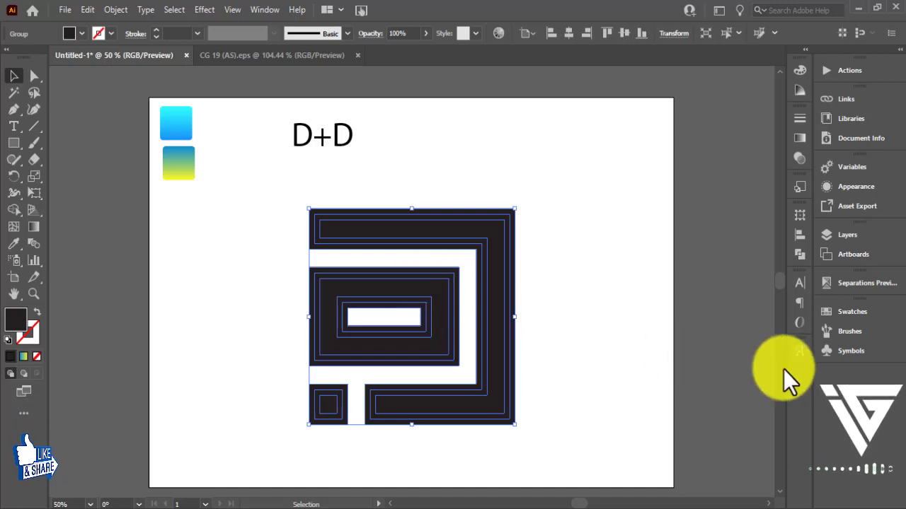
left_click(799, 254)
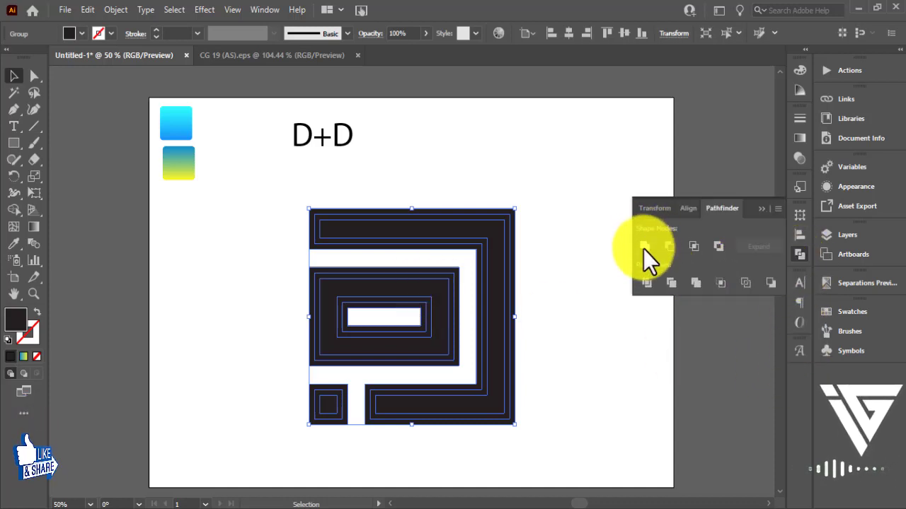
left_click(643, 249)
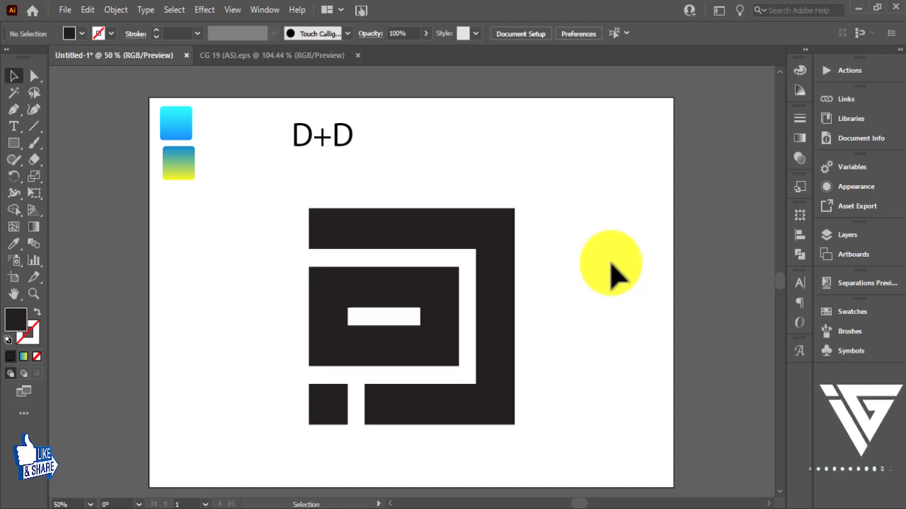
Select the black logo group and ungroup it into separate paths
left_click(501, 313)
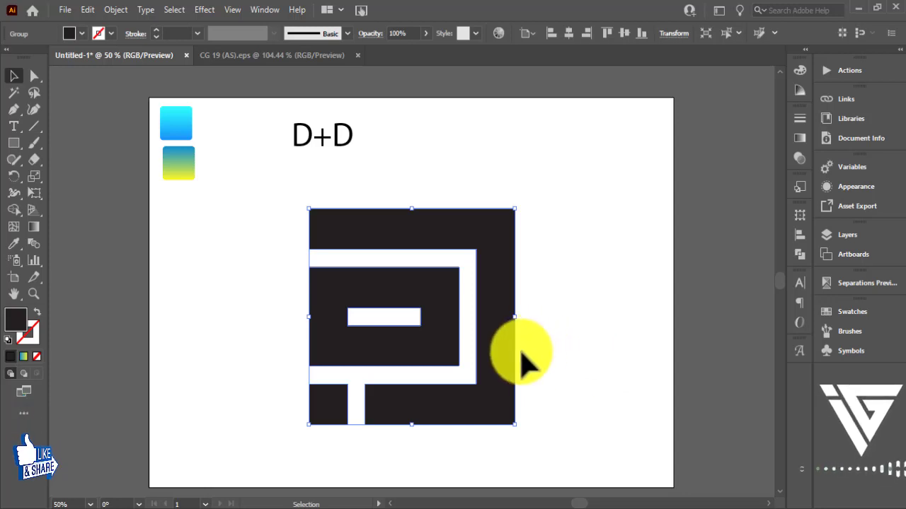
left_click(577, 322)
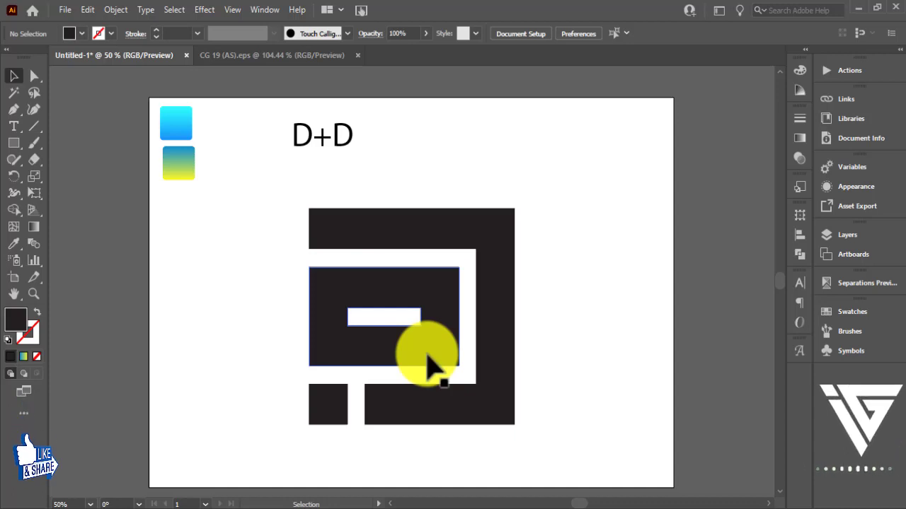
left_click(622, 347)
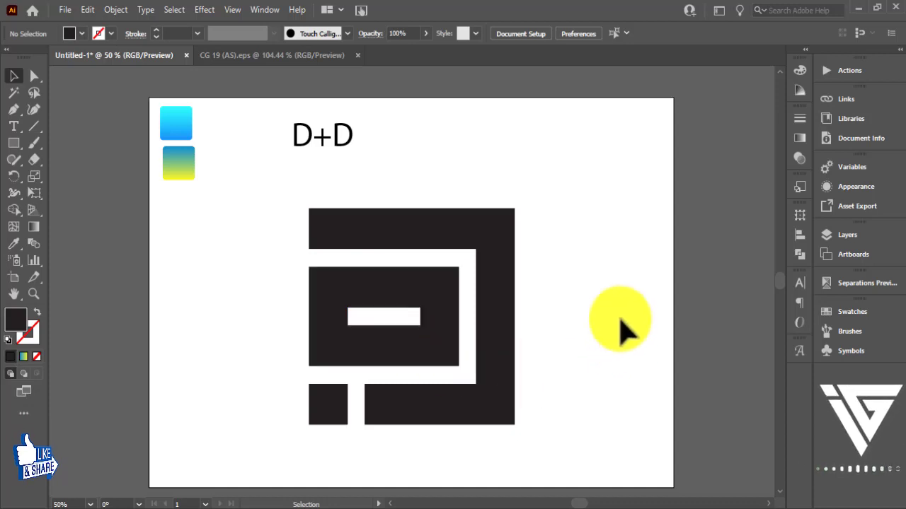
left_click(505, 323)
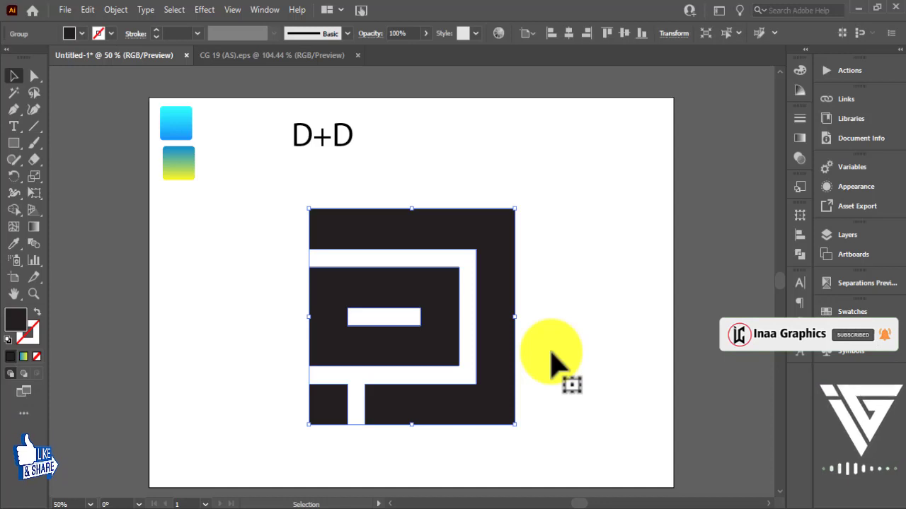
left_click(521, 277)
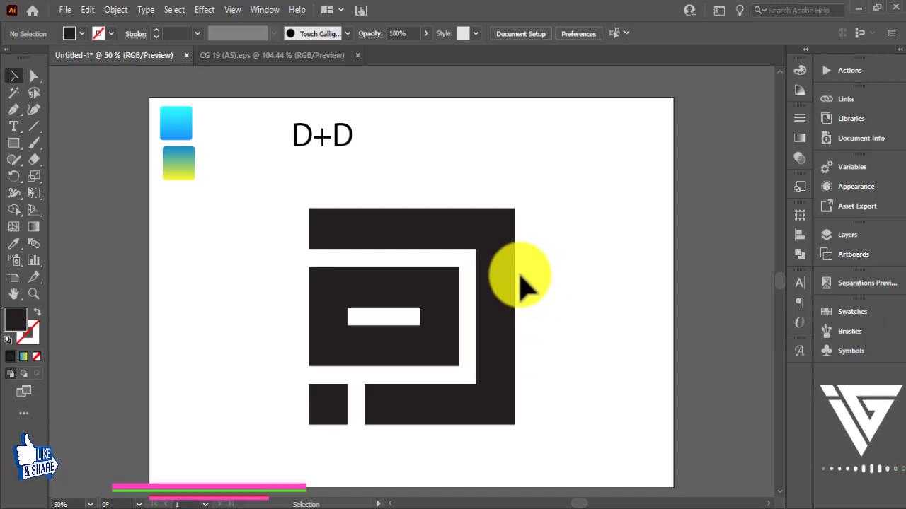
left_click(485, 239)
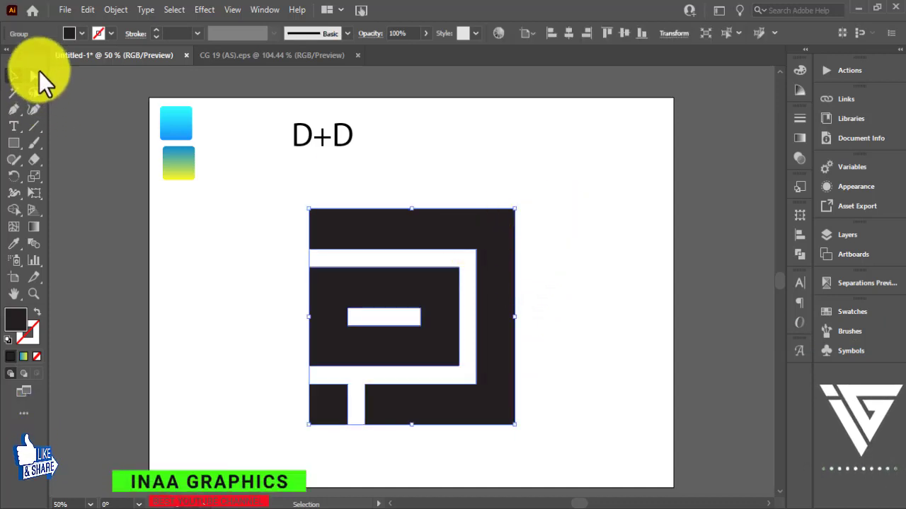
left_click(34, 75)
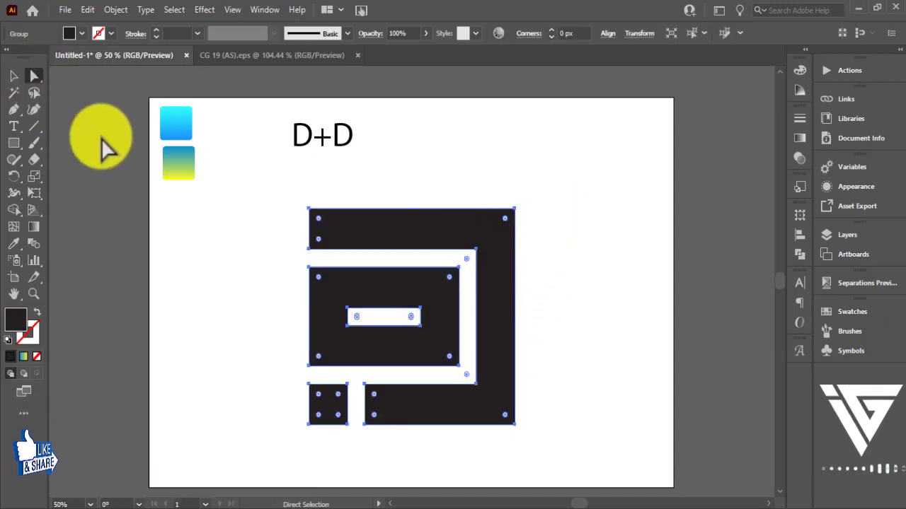
left_click(13, 75)
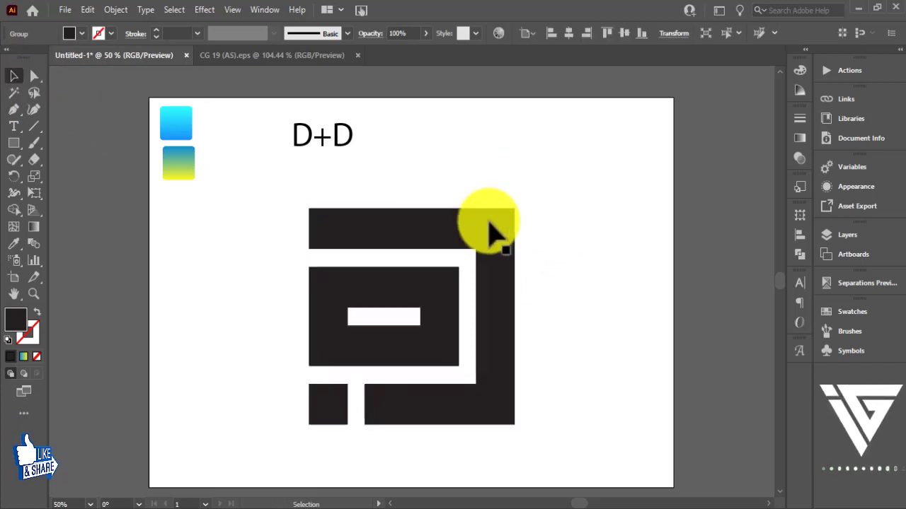
right_click(487, 228)
left_click(530, 342)
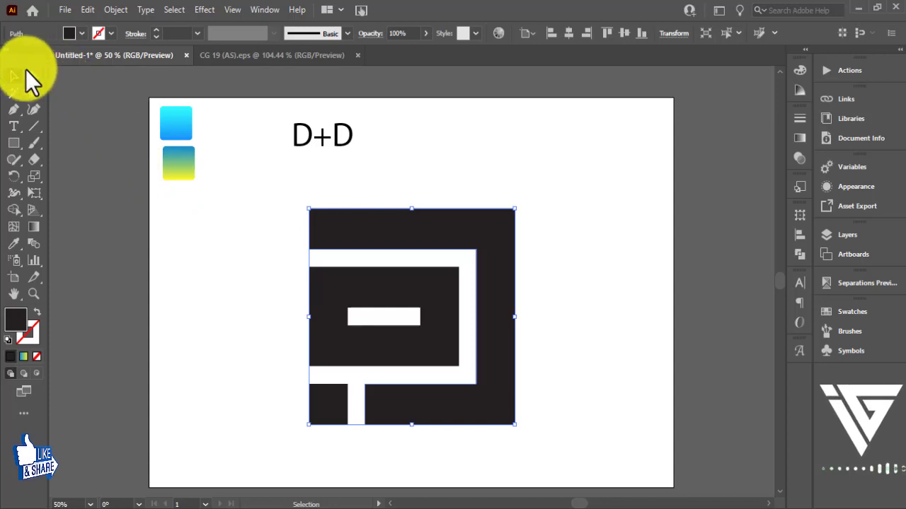
Drag the outer piece's inner and outer right corner widgets into large arcs, forming the D
left_click(34, 76)
left_click(476, 249)
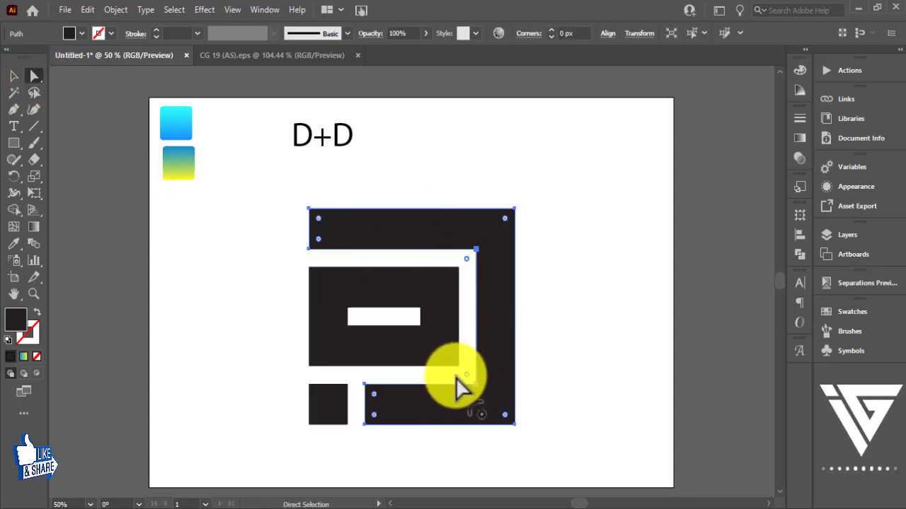
left_click_drag(461, 380, 261, 382)
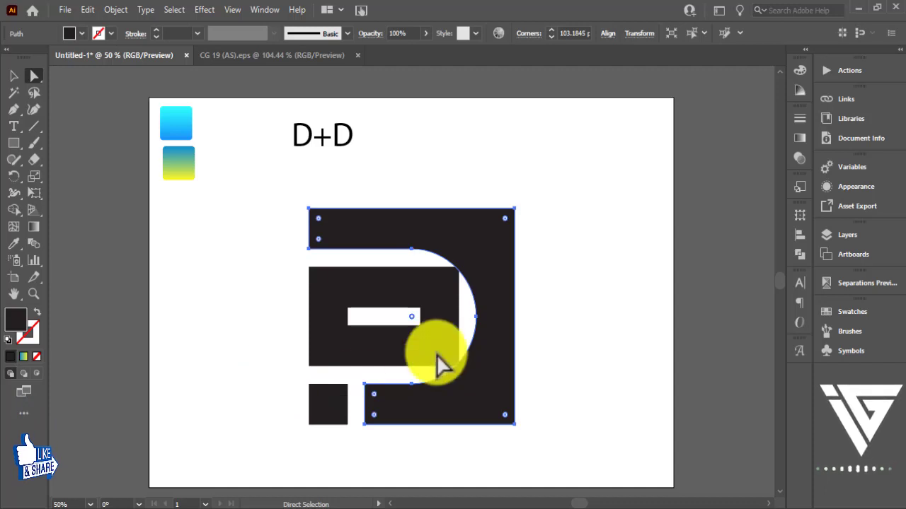
left_click(545, 256)
left_click(511, 233)
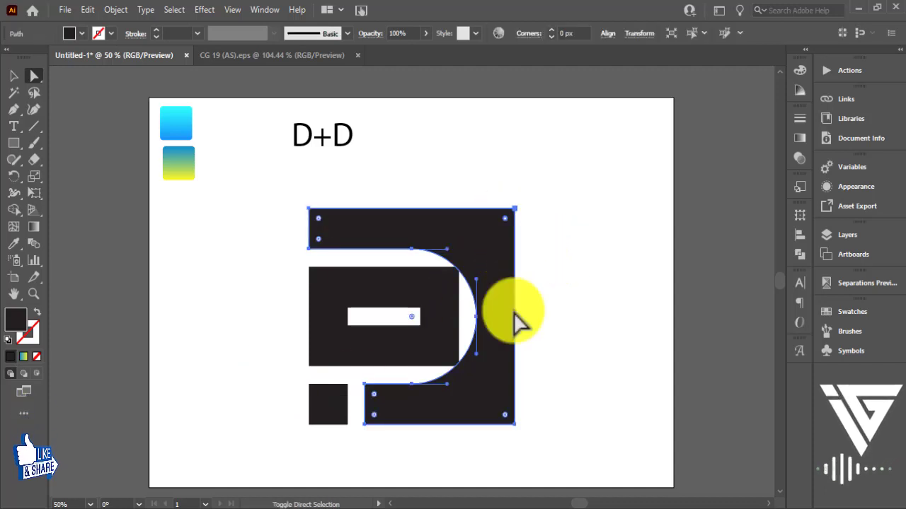
left_click_drag(505, 417, 290, 435)
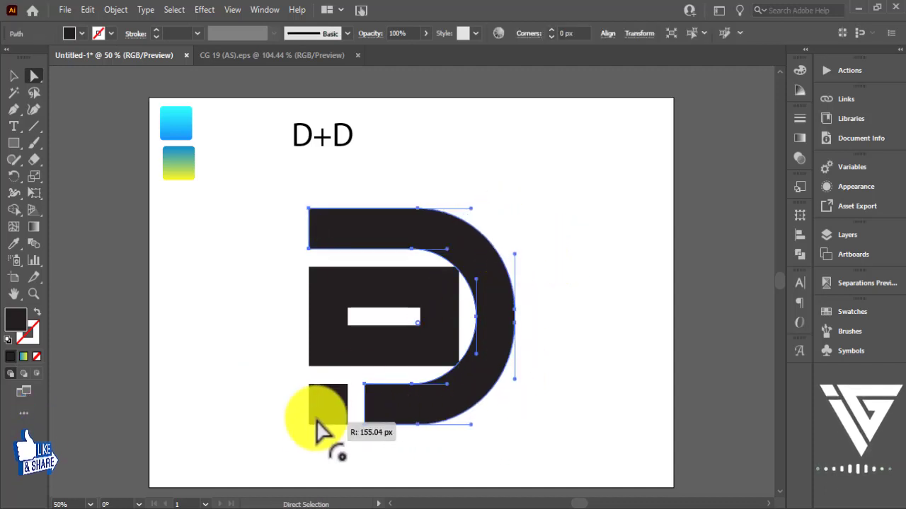
left_click(573, 324)
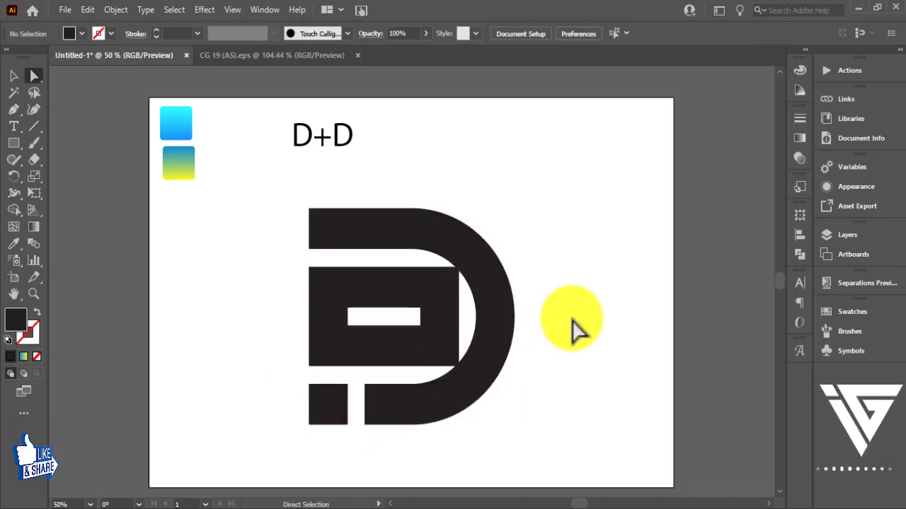
Direct-select the inner slotted block and round its right corners with the corner widget
left_click(453, 339)
left_click(510, 337, "shift")
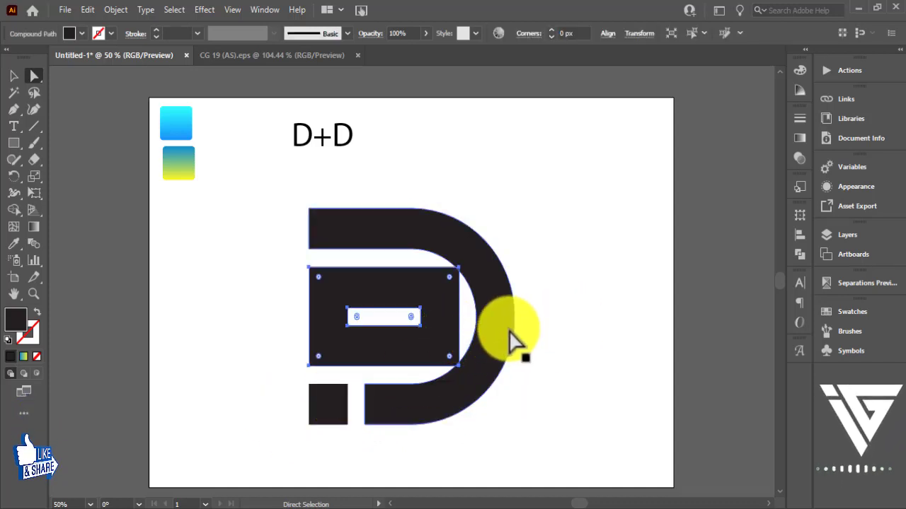
left_click(459, 289)
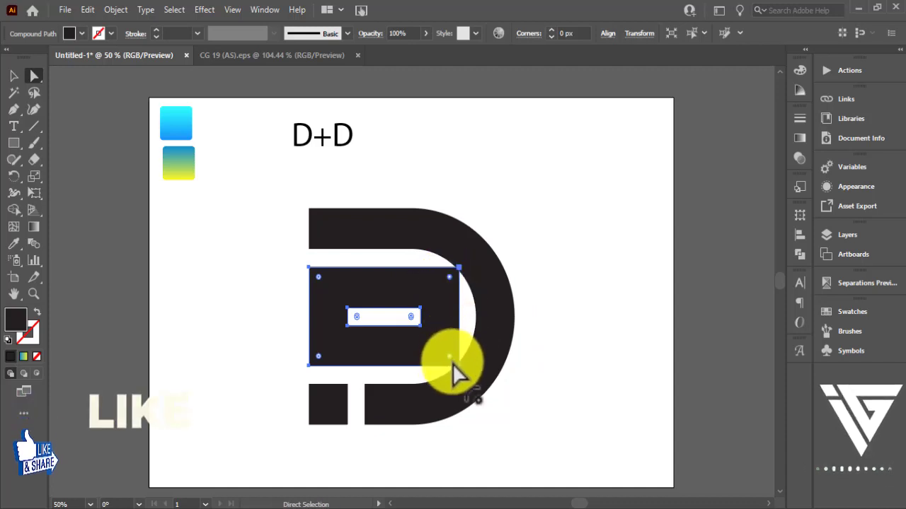
left_click_drag(450, 358, 220, 353)
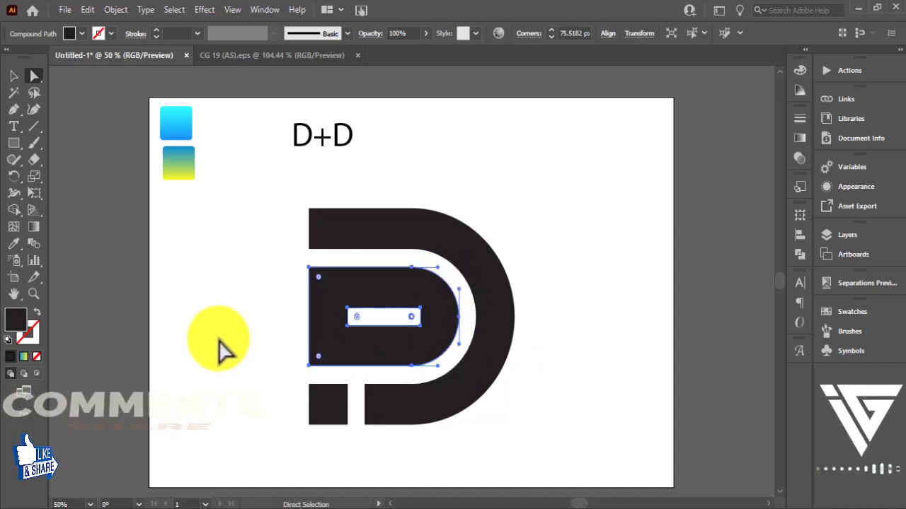
left_click(596, 304)
Zoom in and out to inspect the new curved edges
key("ctrl+plus")
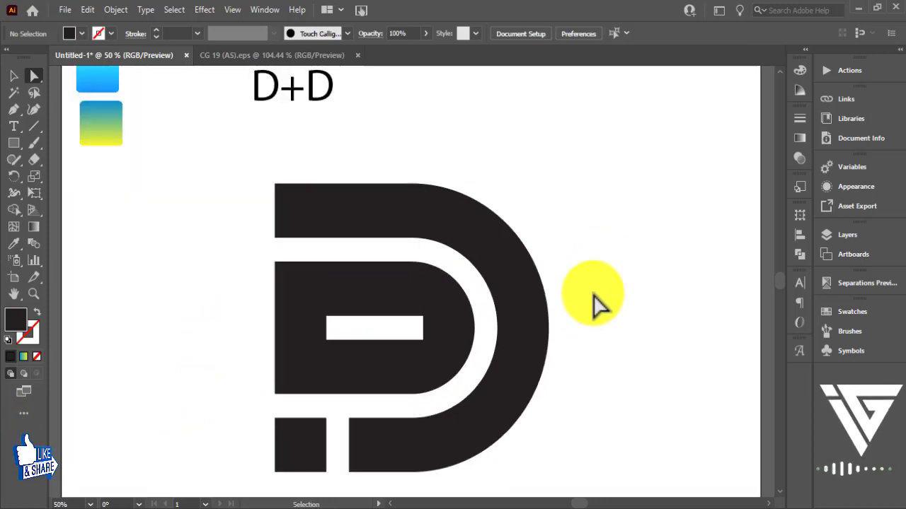
key("ctrl+plus")
key("ctrl+plus")
key("ctrl+minus")
key("ctrl+plus")
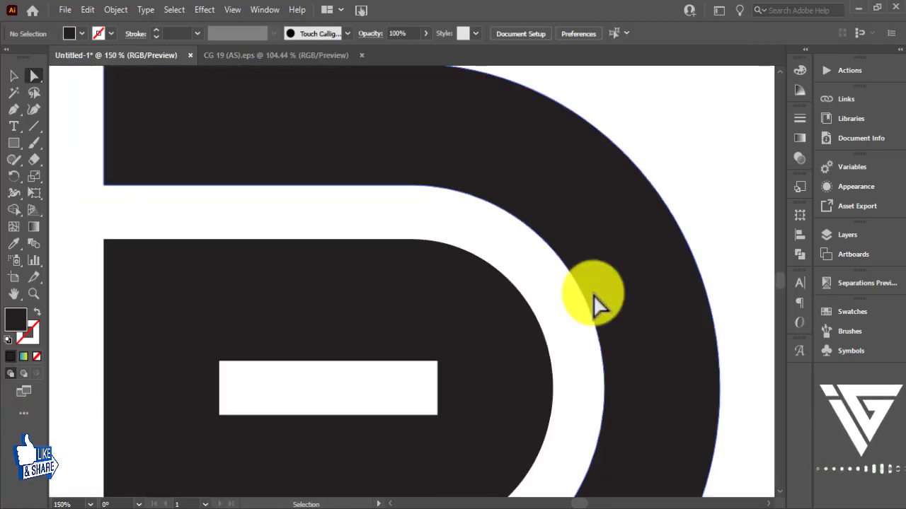
key("ctrl+minus")
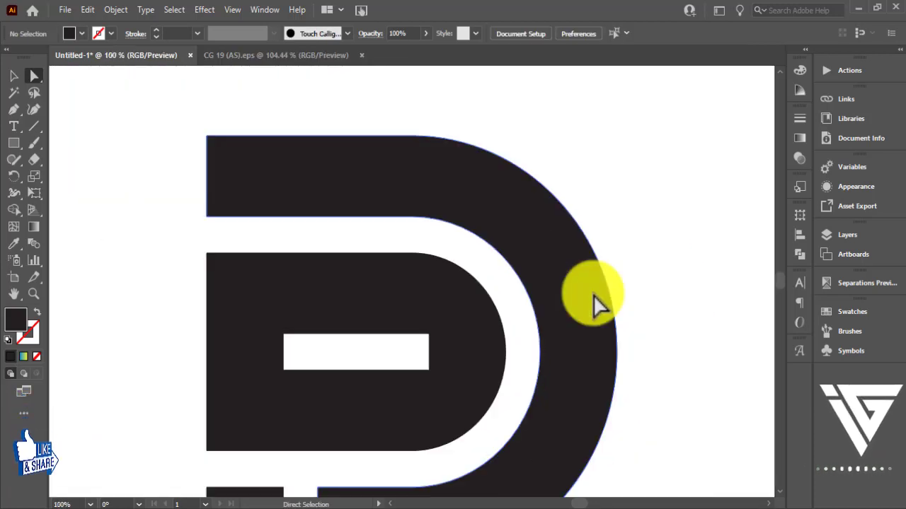
key("ctrl+minus")
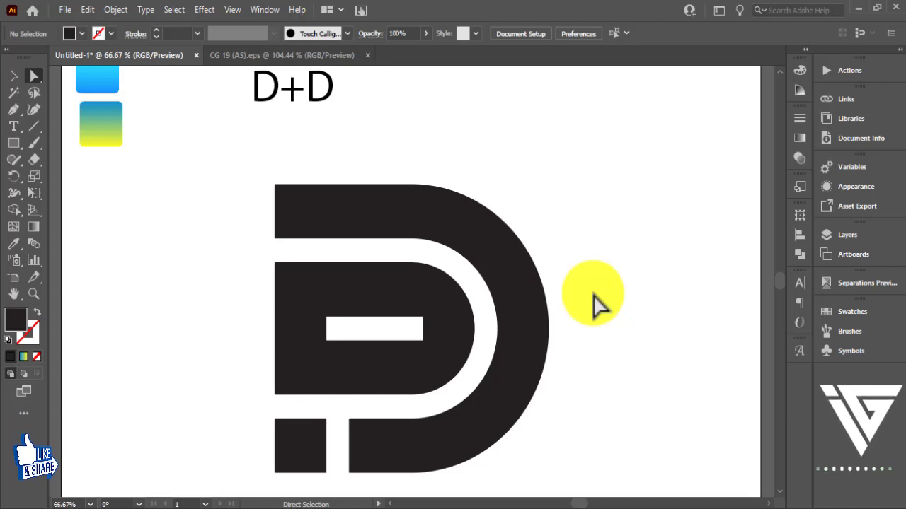
key("ctrl+plus")
key("ctrl+plus")
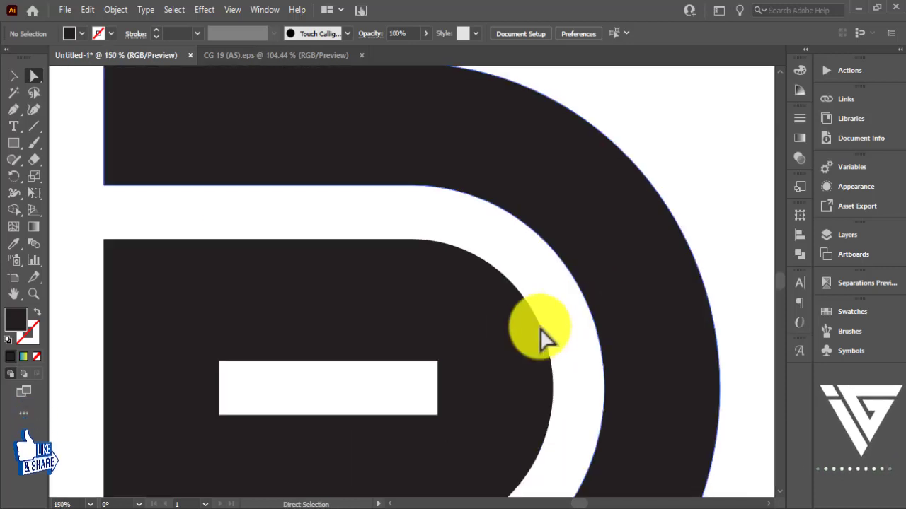
Select the white slot's right-end corner anchors and round them into a pill end
left_click(537, 347)
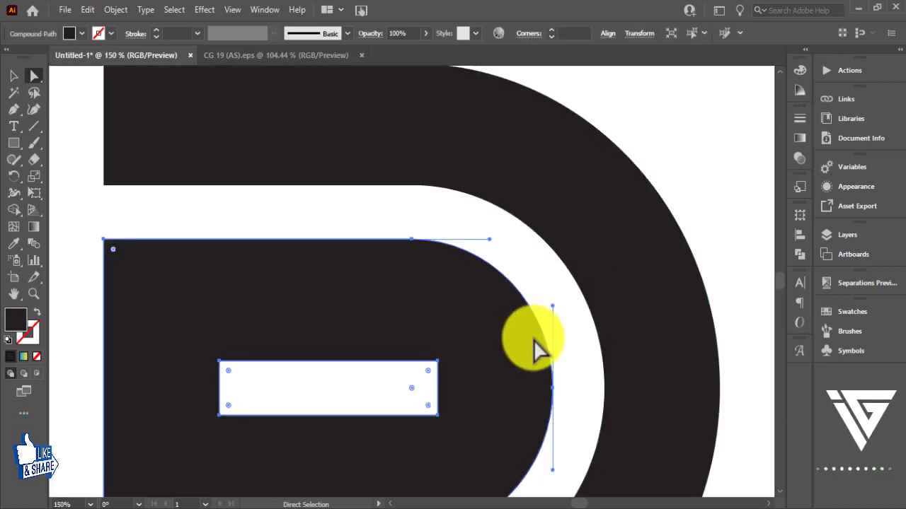
left_click(433, 378)
left_click_drag(433, 379, 433, 420)
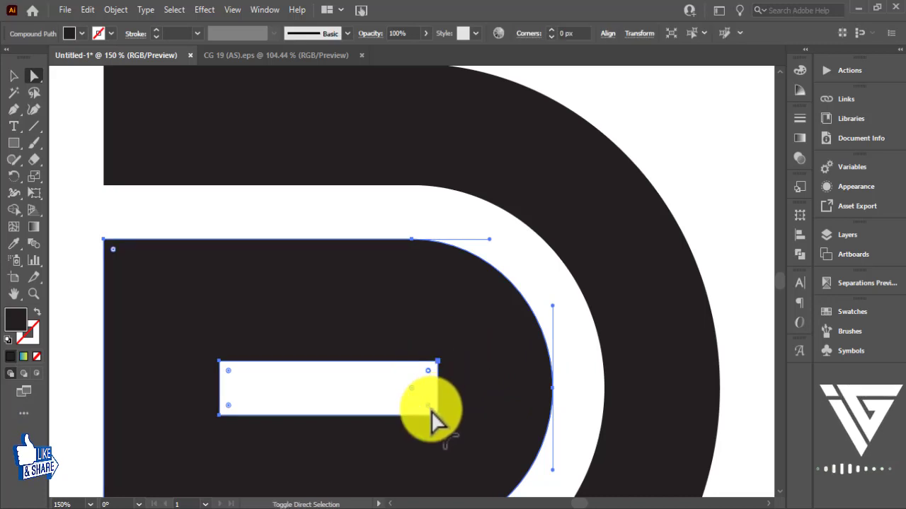
left_click_drag(276, 422, 274, 421)
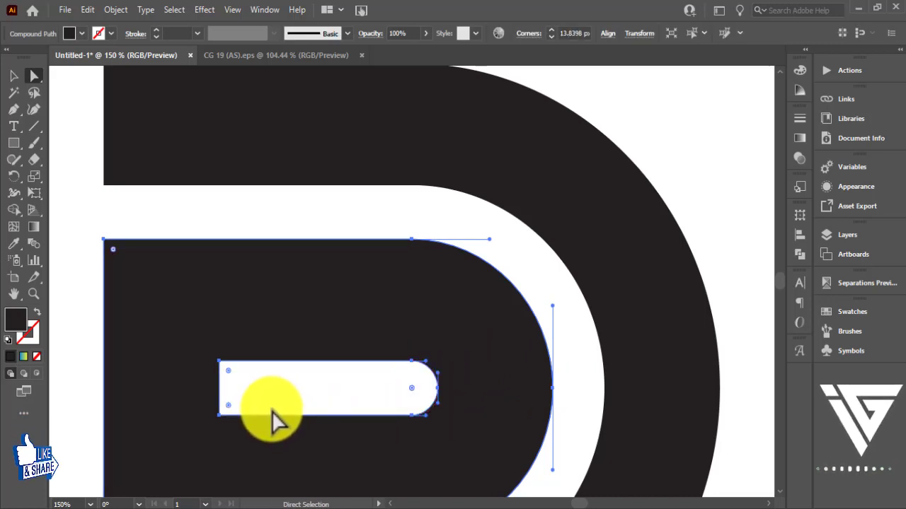
key("v")
key("ctrl+minus")
key("ctrl+minus")
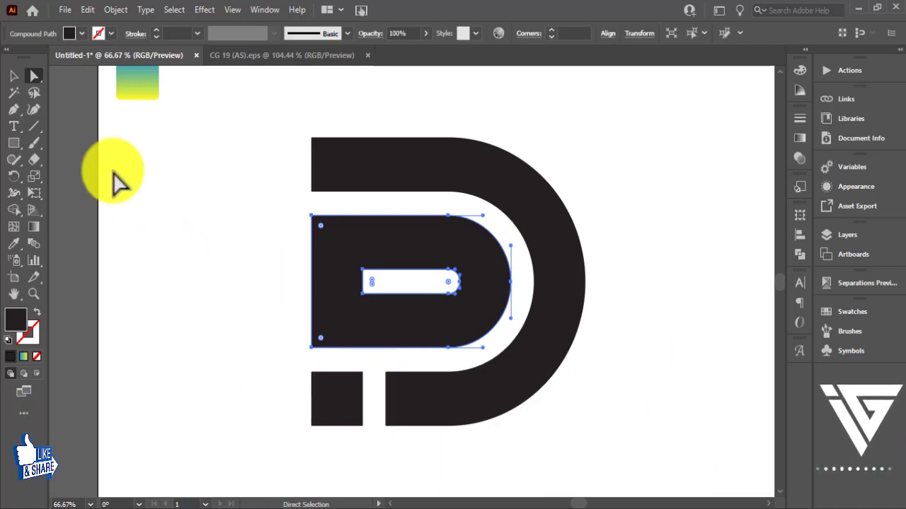
left_click(13, 76)
left_click(213, 249)
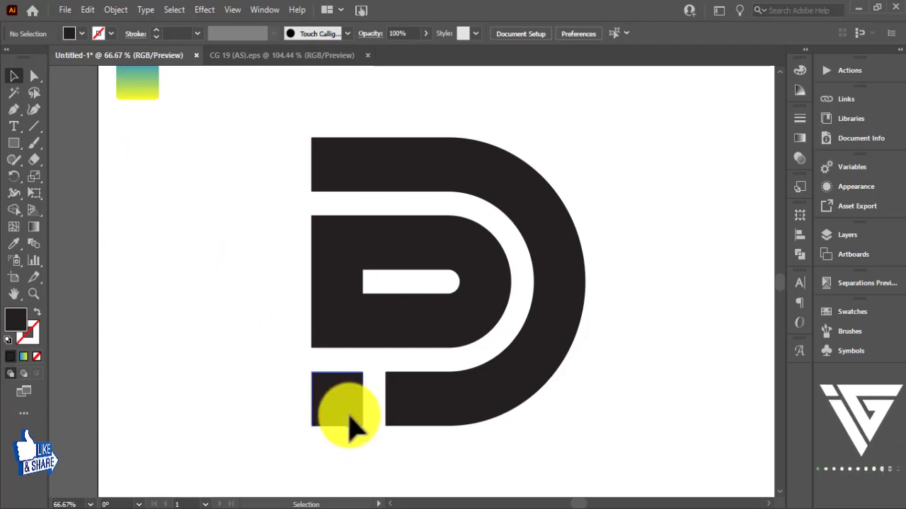
Fill the small square below the D with red
left_click(349, 420)
left_click(76, 36)
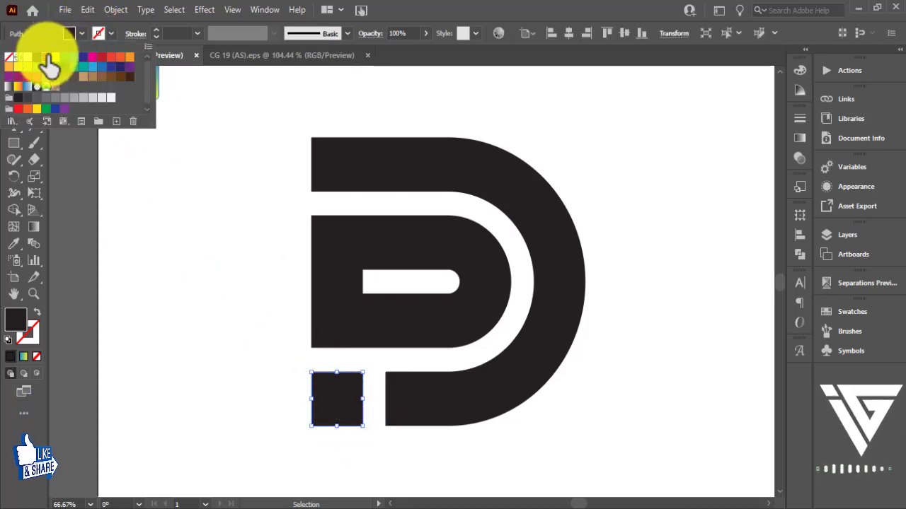
left_click(45, 58)
Marquee-select the D logo with its red square and move it to the artboard's right
key("ctrl+minus")
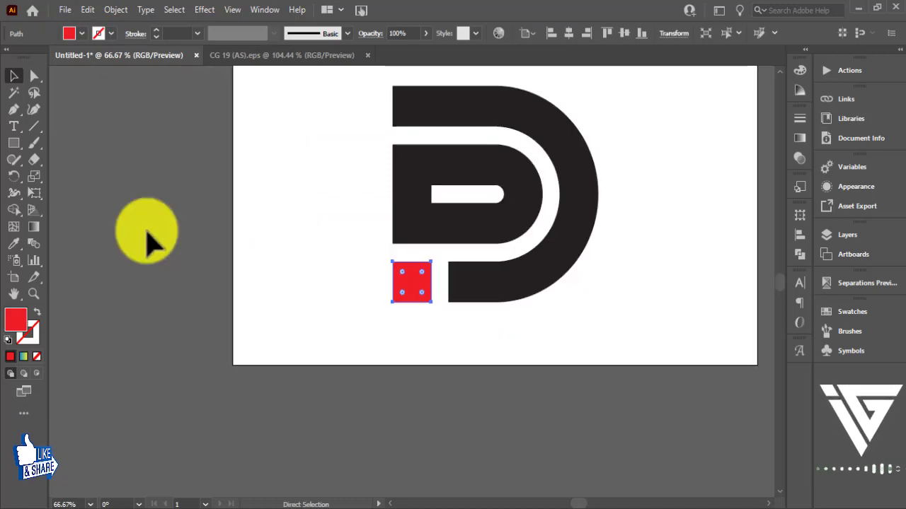
mouse_move(296, 167)
left_mouse_down()
mouse_move(216, 289)
mouse_move(181, 308)
left_mouse_up()
left_click_drag(545, 257, 253, 424)
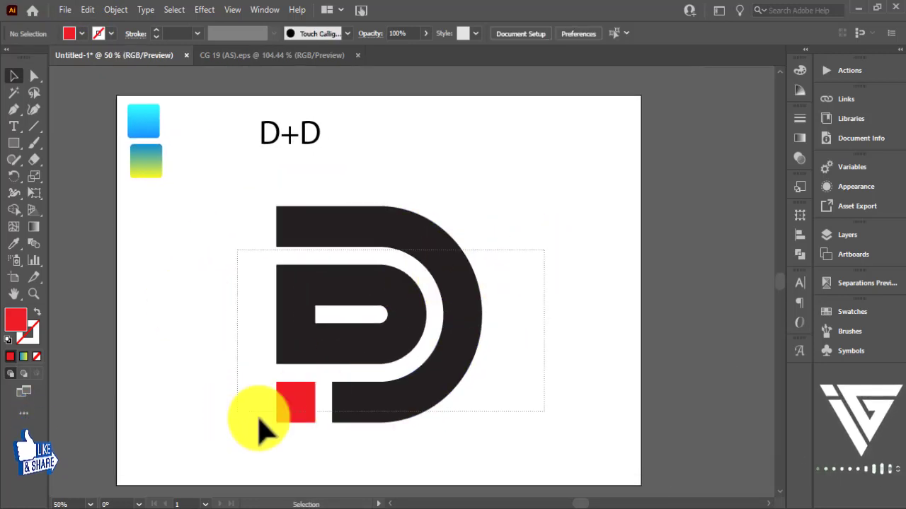
mouse_move(428, 404)
left_mouse_down()
mouse_move(536, 394)
mouse_move(565, 401)
left_mouse_up()
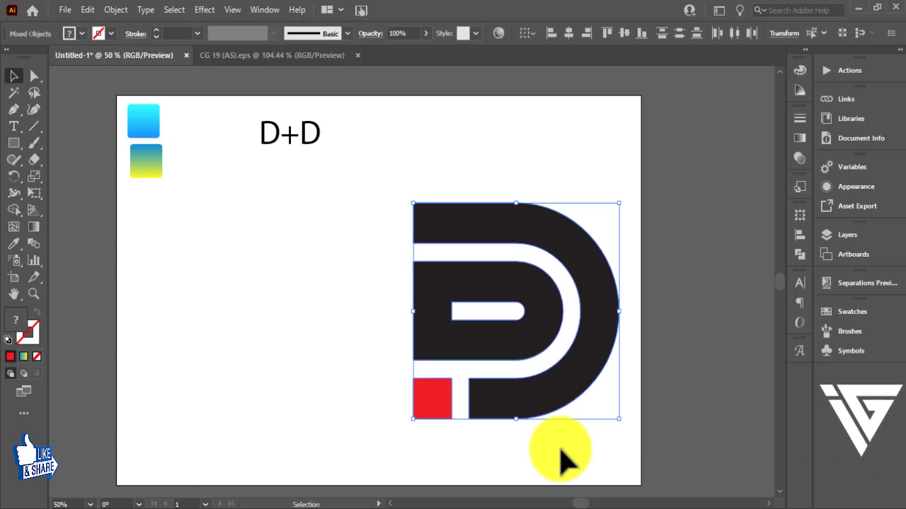
key("ctrl+plus")
left_click(561, 456)
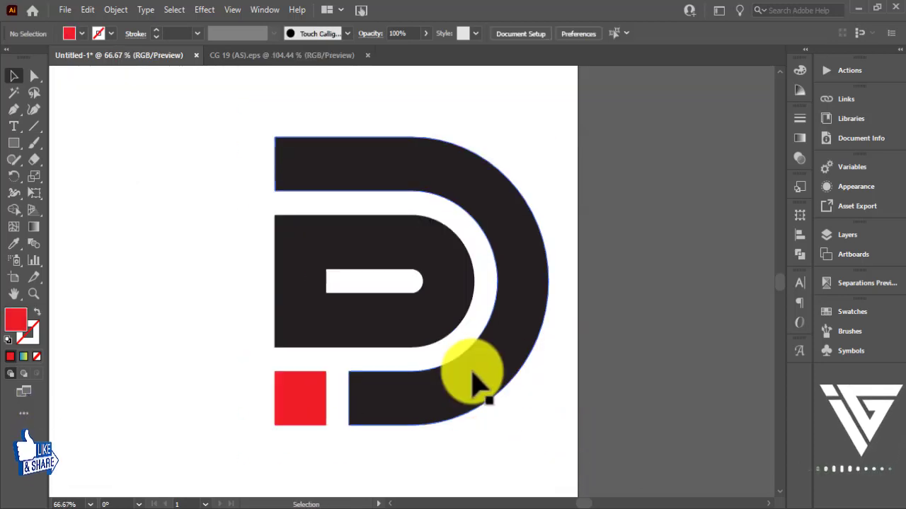
left_click(473, 375)
Select the lower stroke's left anchors and nudge them left toward the red square
left_click(33, 76)
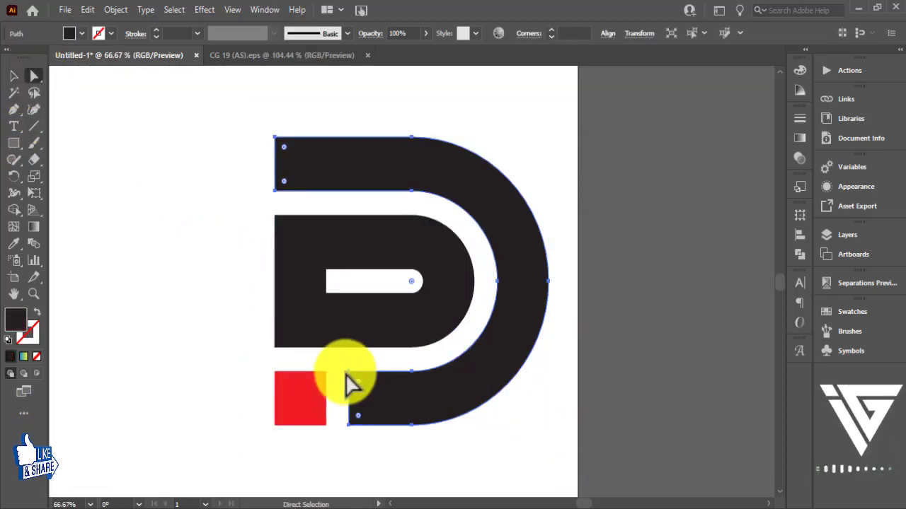
left_click_drag(346, 376, 369, 450)
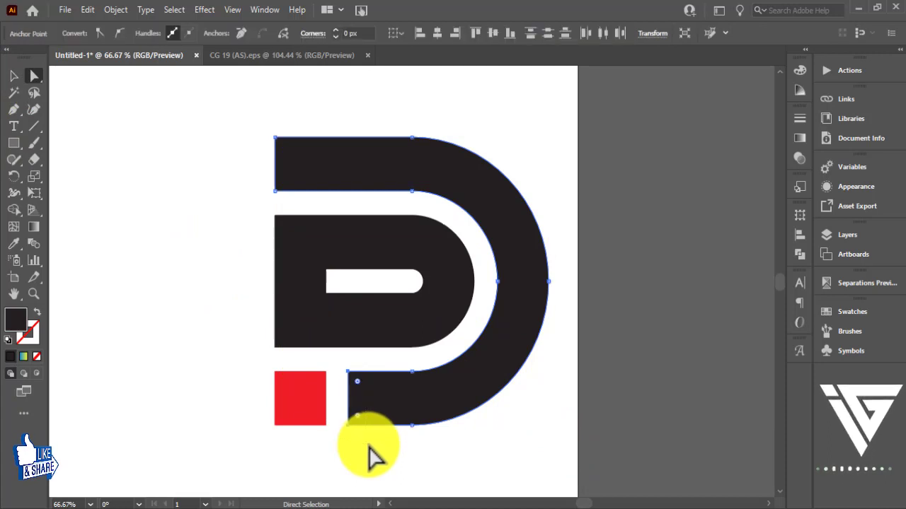
key("Left")
key("Left")
key("Left")
key("Left")
key("Left")
key("Left")
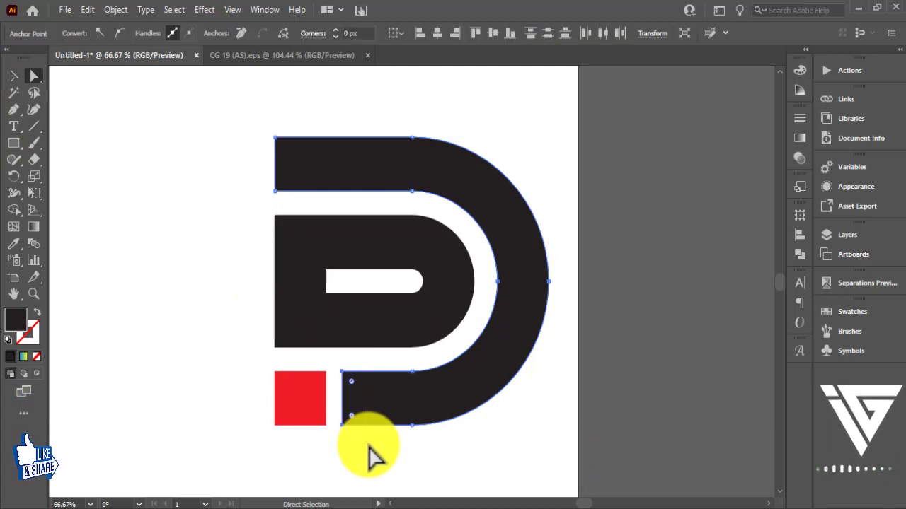
left_click(14, 76)
left_click(133, 145)
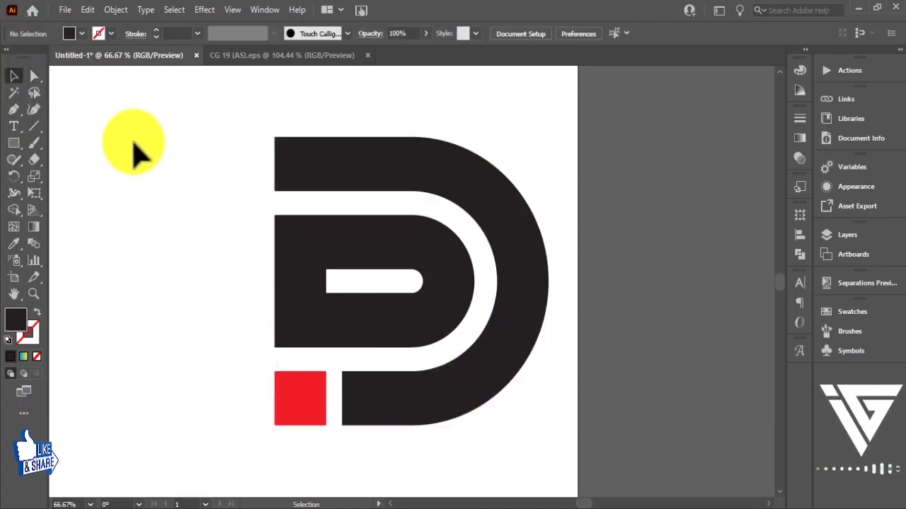
key("ctrl+minus")
key("ctrl+minus")
key("ctrl+plus")
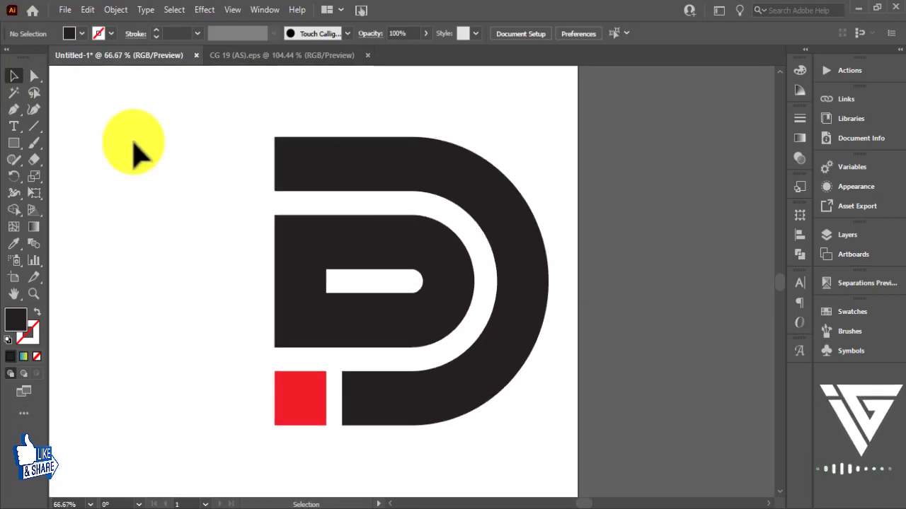
key("ctrl+minus")
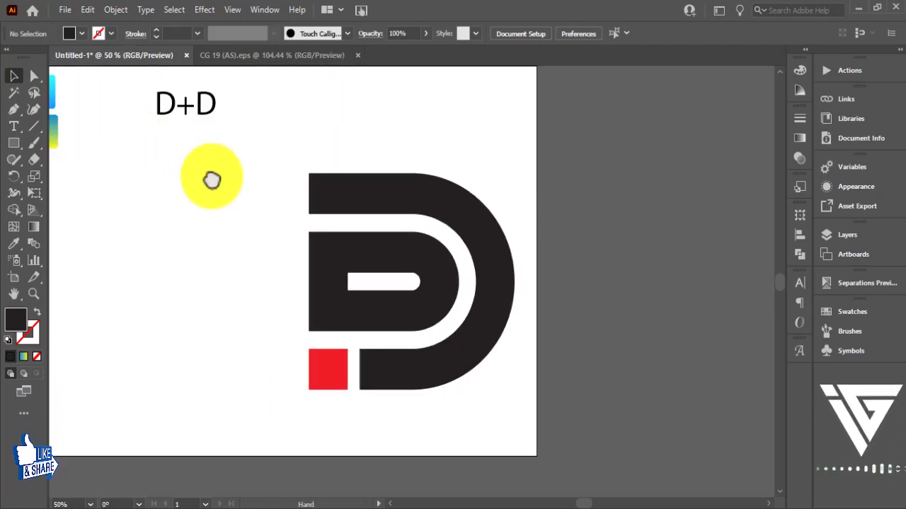
left_click_drag(211, 180, 328, 196)
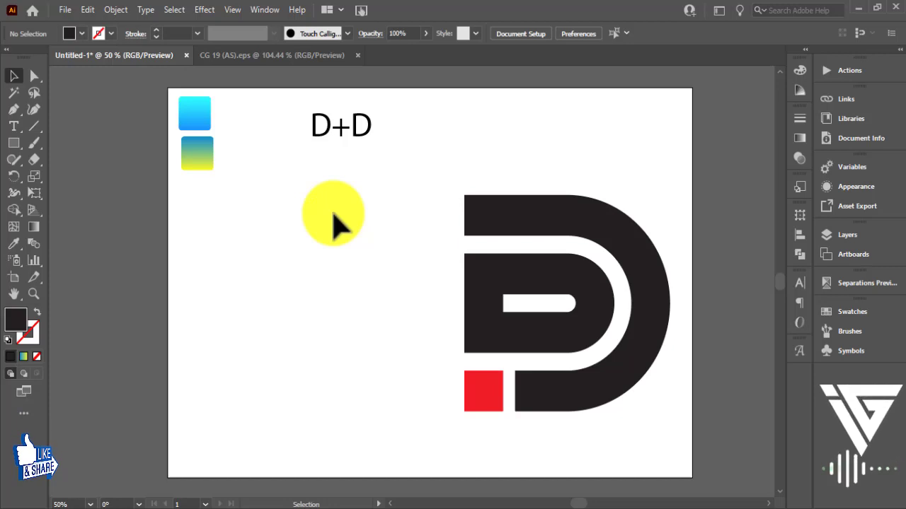
Alt-drag a copy of the D logo and red square to the left of the original
left_click_drag(357, 227, 690, 442)
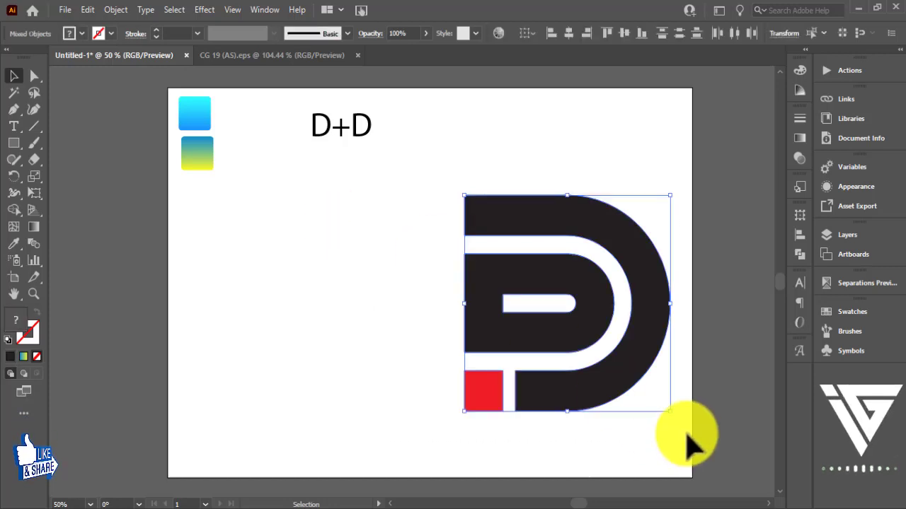
left_click_drag(651, 364, 409, 365)
left_click(440, 444)
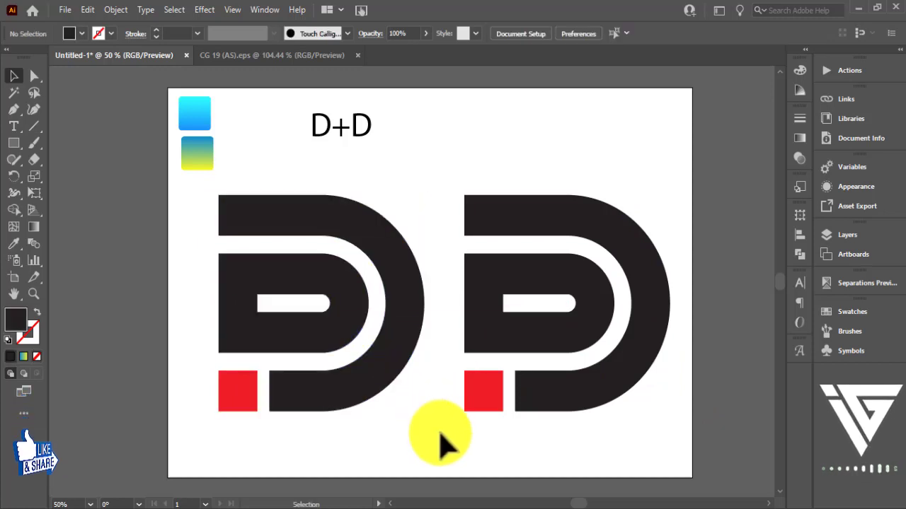
key("ctrl+plus")
key("ctrl+plus")
key("ctrl+plus")
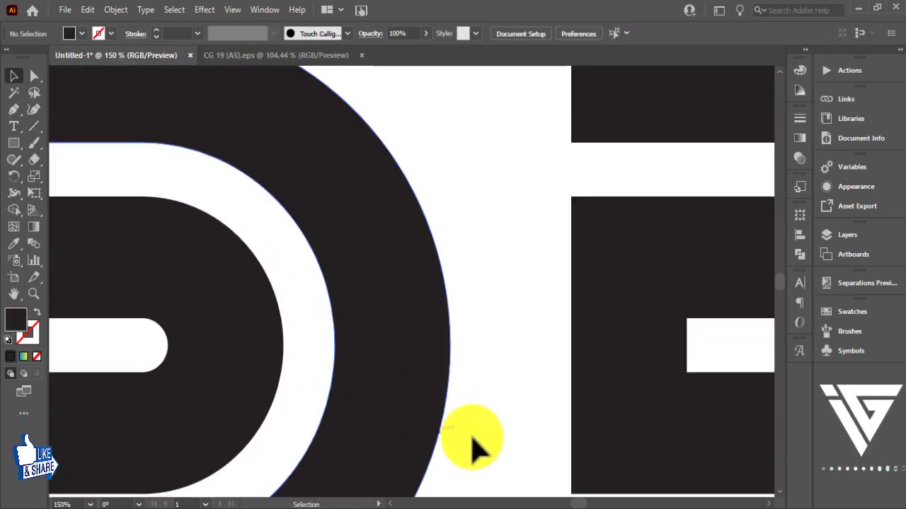
mouse_move(471, 429)
left_mouse_down()
mouse_move(701, 325)
mouse_move(760, 347)
left_mouse_up()
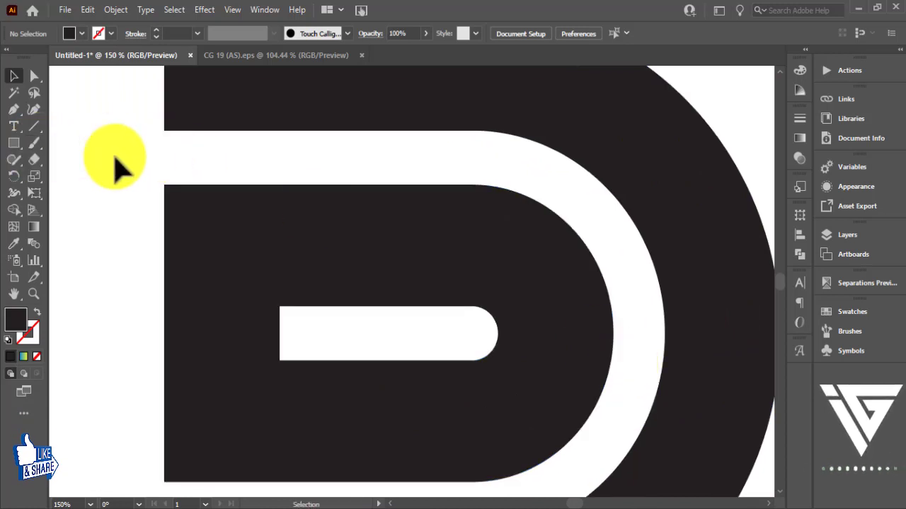
Draw a thin vertical rectangle bridging the left D's white band and slot
left_click(242, 237)
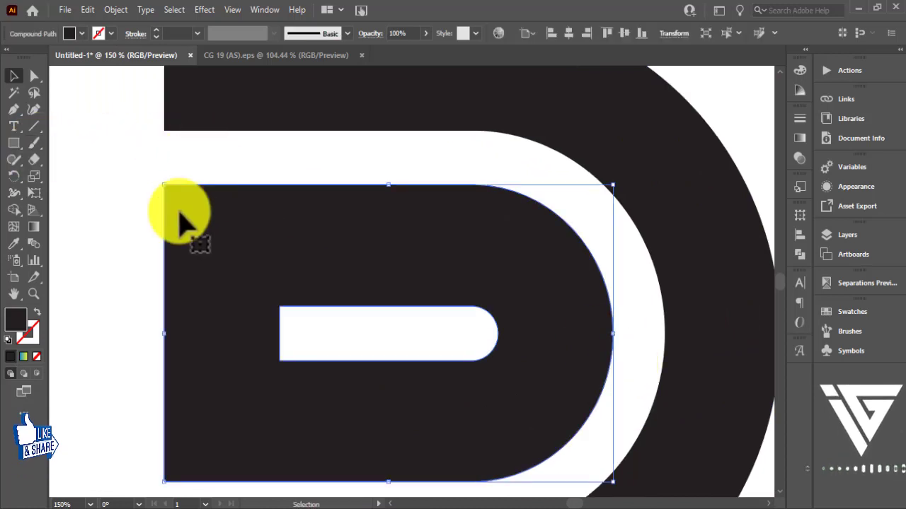
left_click(14, 143)
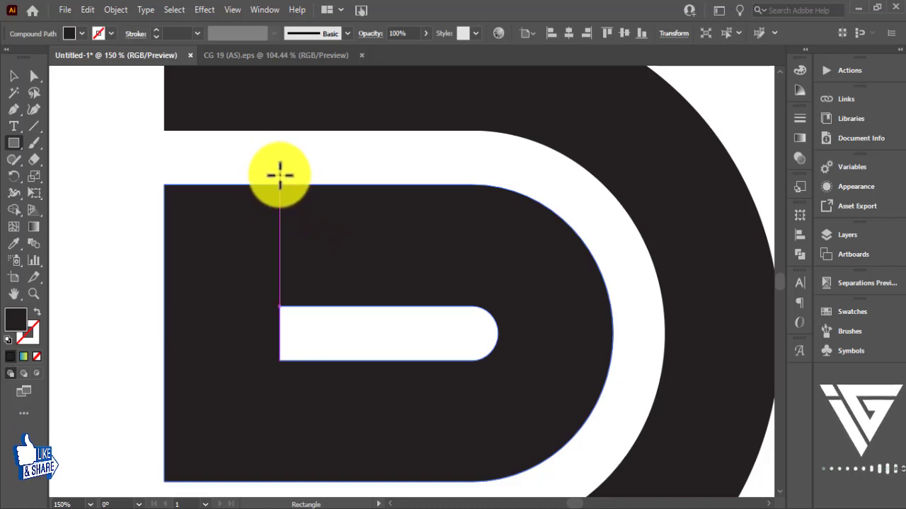
left_click_drag(279, 175, 308, 327)
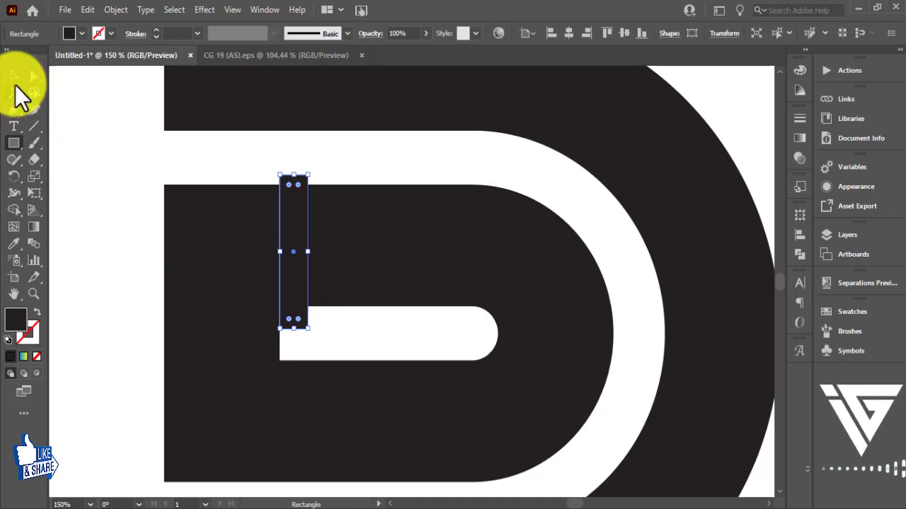
Shape Builder-merge the bar and slot into one L-shaped white cut
left_click(14, 78)
left_click_drag(102, 167, 477, 316)
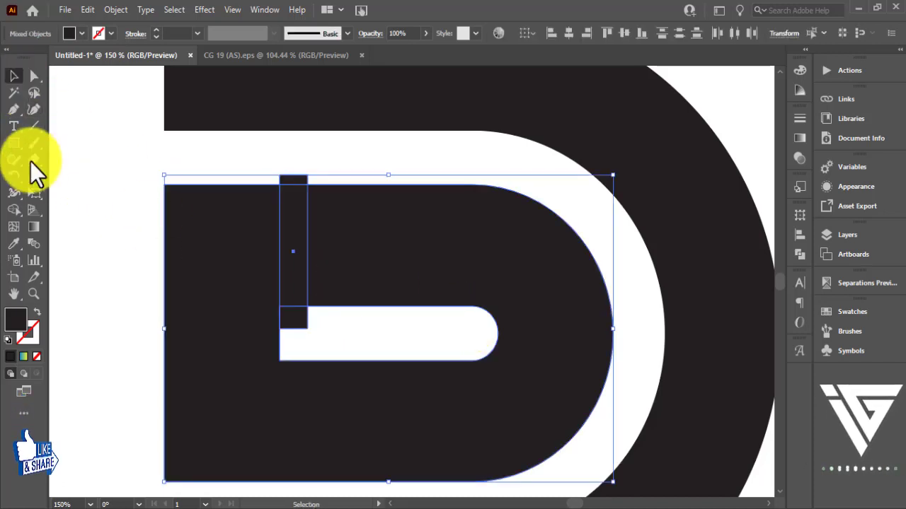
left_click(14, 211)
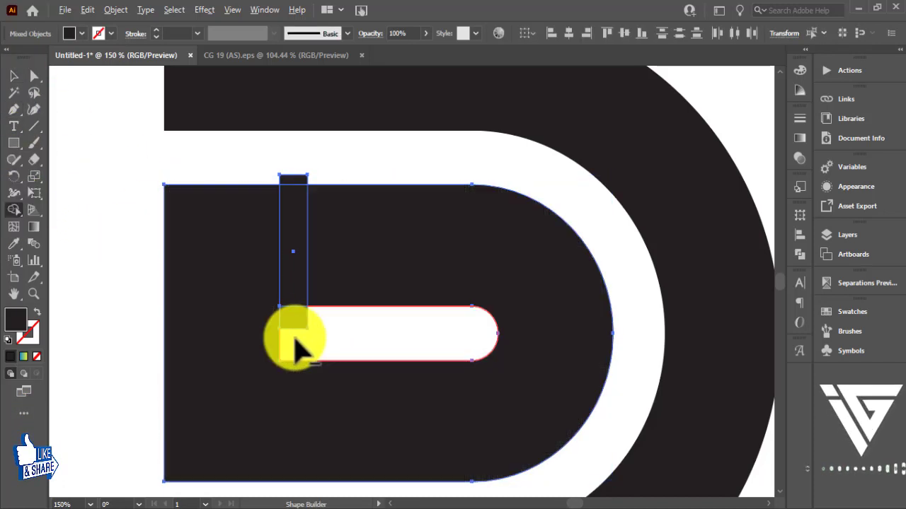
mouse_move(296, 347)
left_mouse_down()
mouse_move(300, 239)
mouse_move(283, 155)
left_mouse_up()
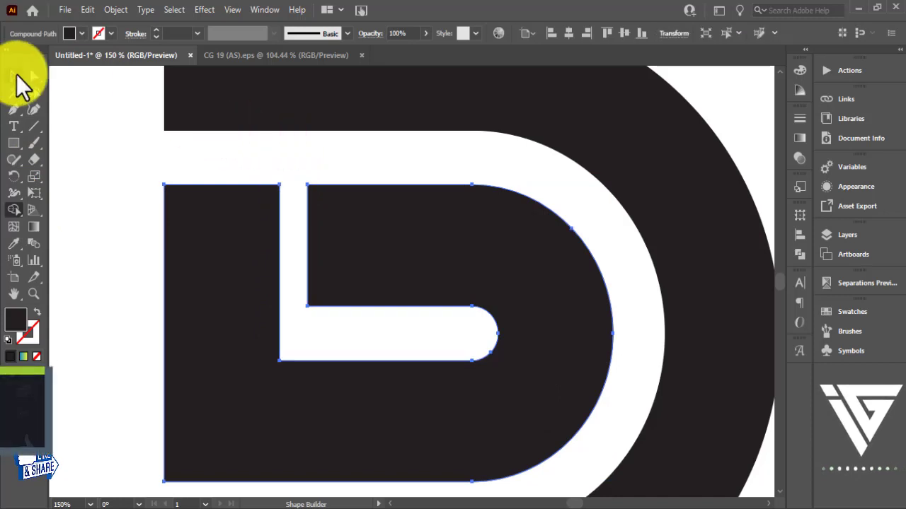
left_click(14, 75)
left_click(89, 190)
key("ctrl+minus")
key("ctrl+minus")
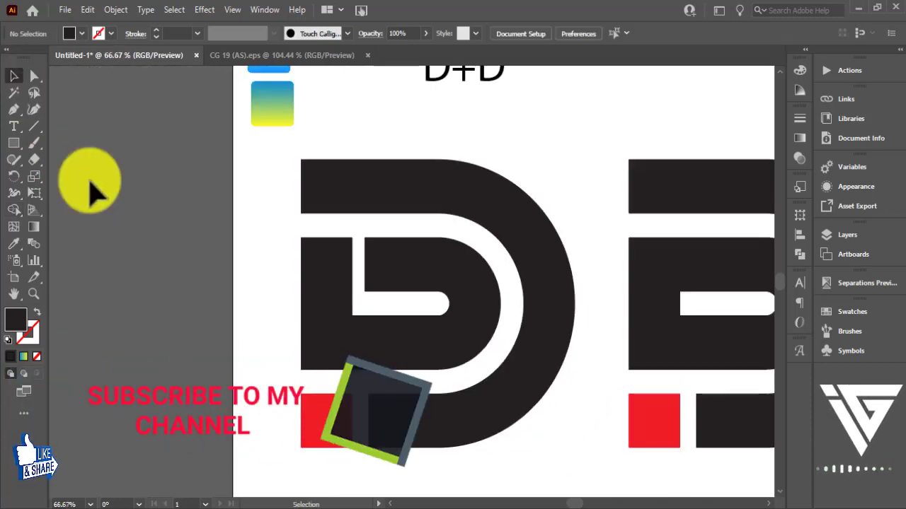
left_click_drag(146, 240, 95, 253)
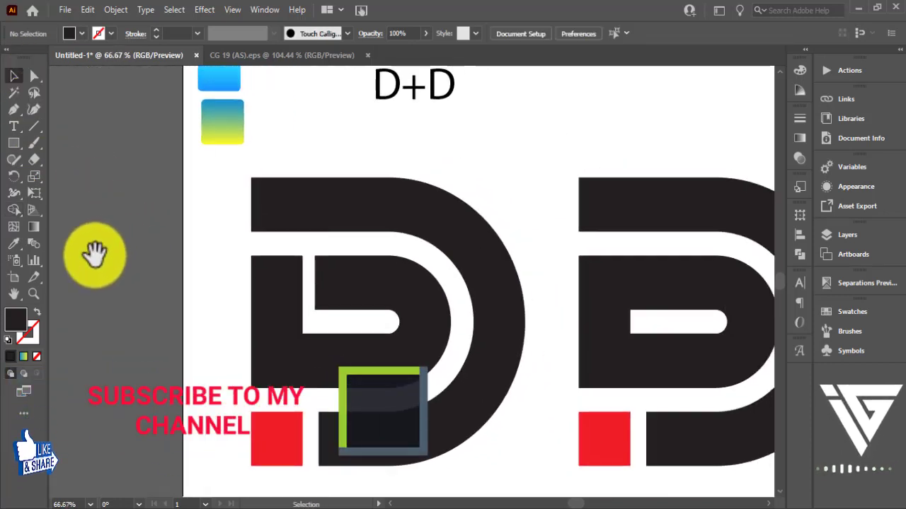
key("ctrl+minus")
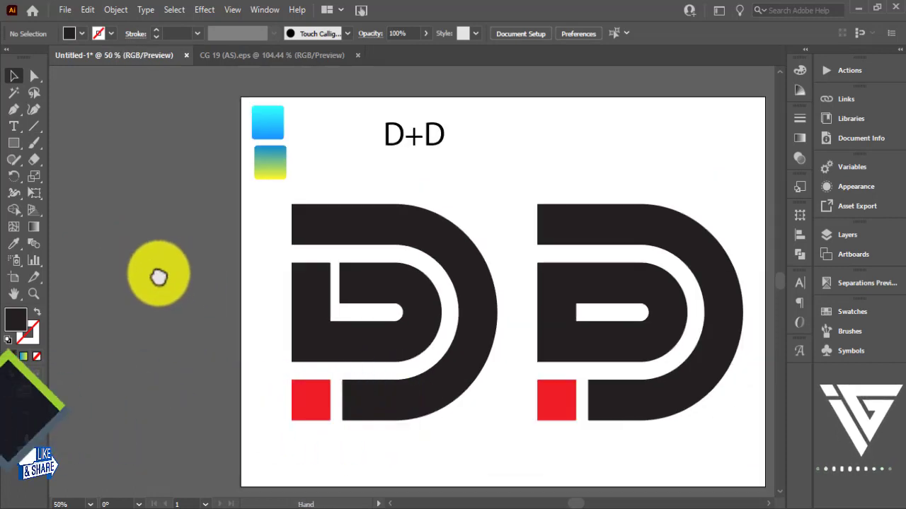
left_click_drag(158, 267, 109, 284)
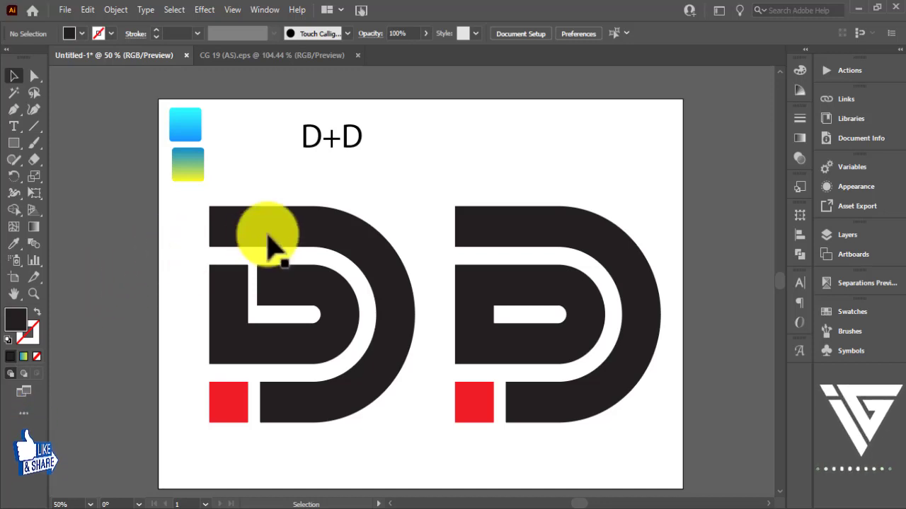
left_click(297, 235)
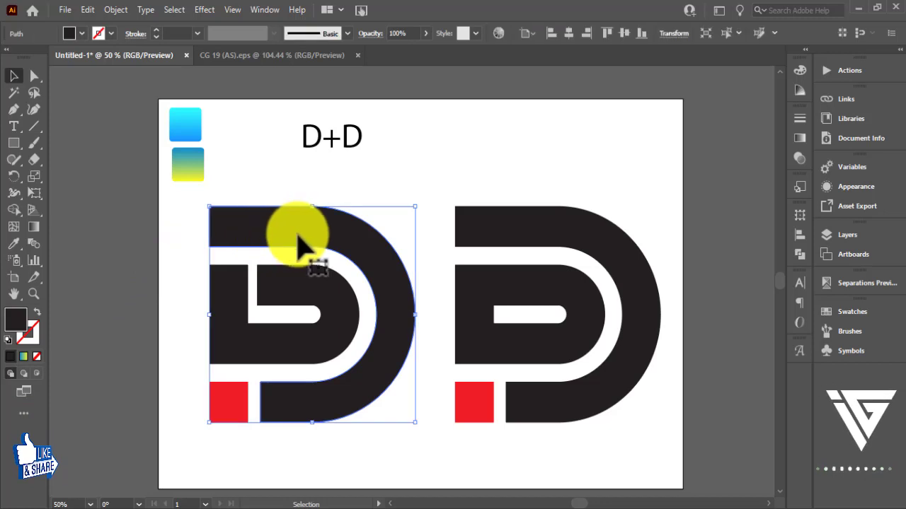
left_click(468, 201)
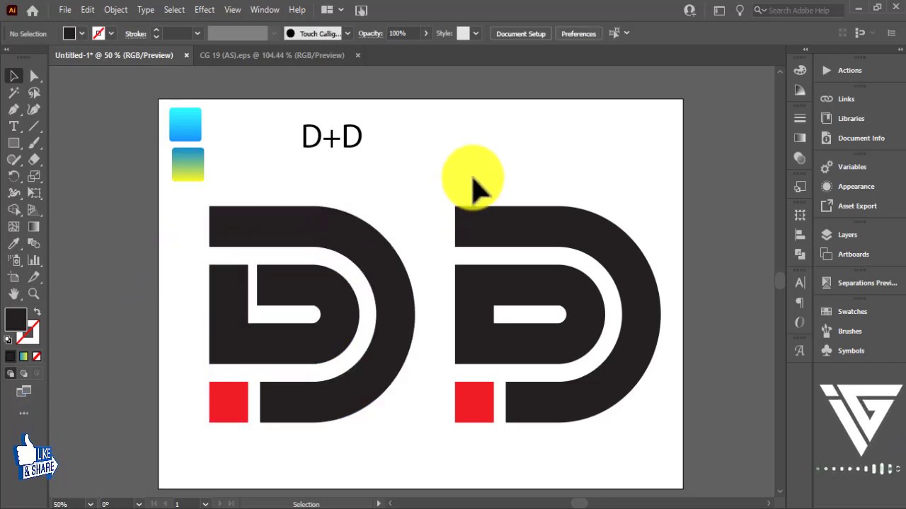
left_click(350, 239)
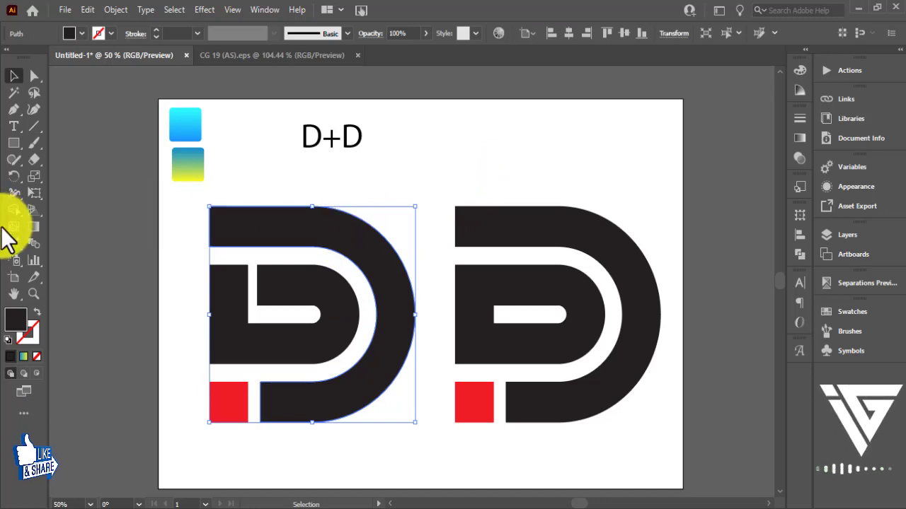
Eyedrop the cyan-blue gradient swatch onto the outer D
left_click(14, 244)
left_click(185, 127)
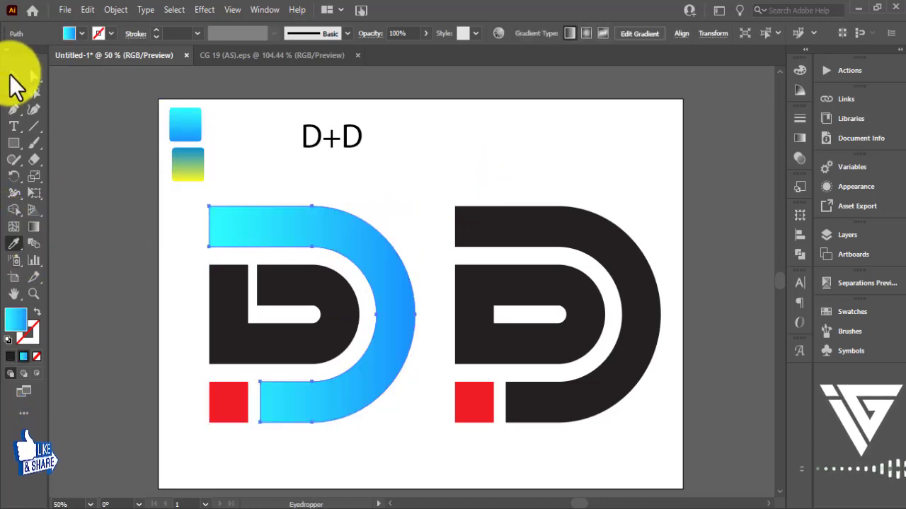
left_click(14, 76)
left_click(374, 181)
Eyedrop the blue-yellow gradient swatch onto the inner D
left_click(313, 299)
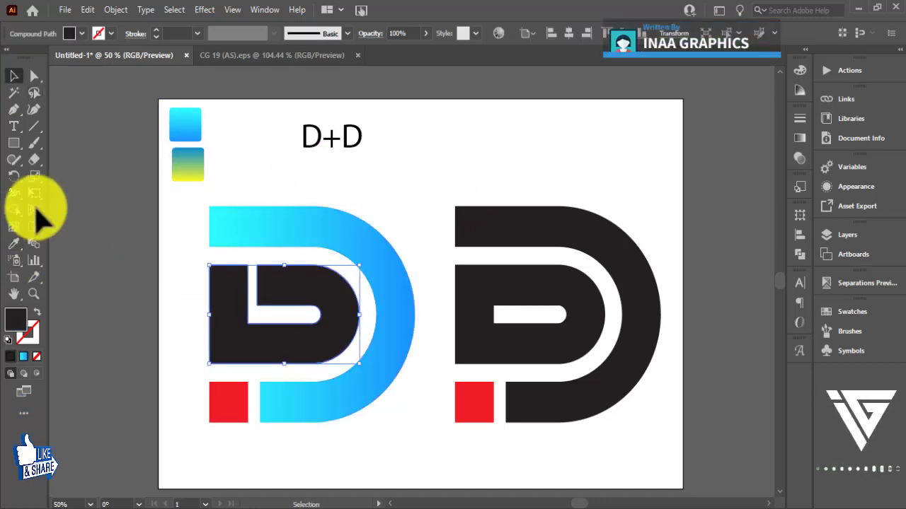
left_click(13, 244)
left_click(187, 164)
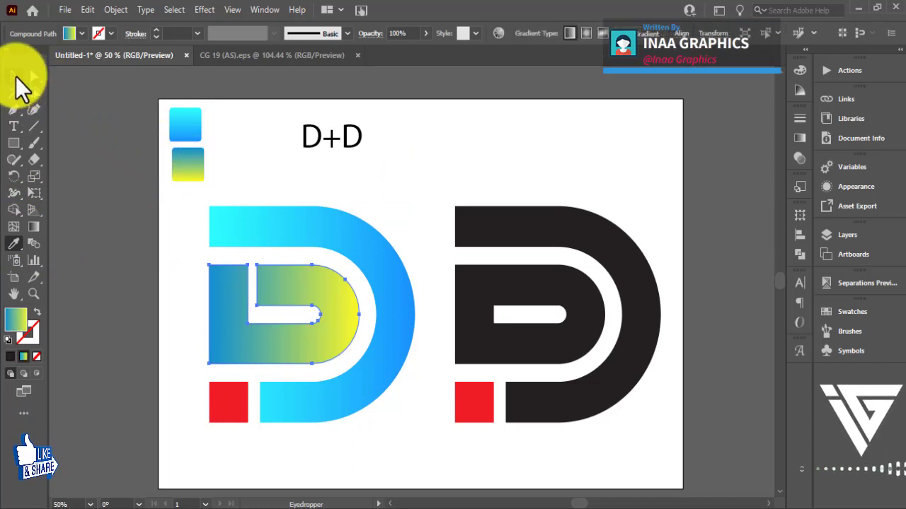
left_click(14, 75)
left_click(194, 322)
Change the left logo's red square fill to black
left_click(216, 393)
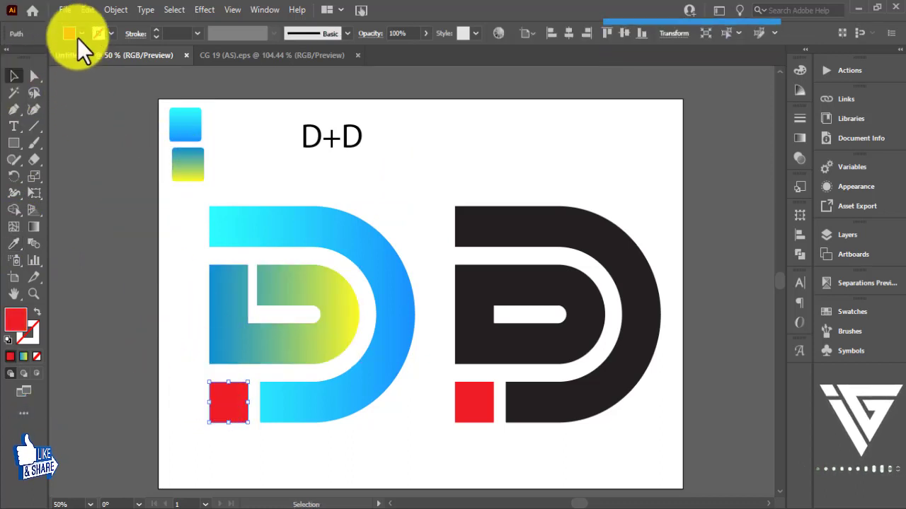
left_click(80, 34)
left_click(40, 61)
left_click(103, 240)
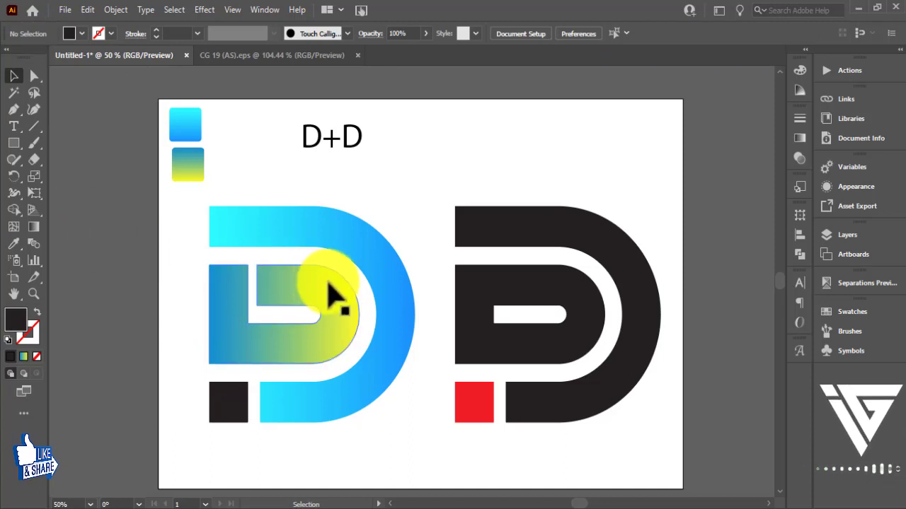
Re-sample the inner D with the cyan-blue gradient so both parts match
left_click(333, 299)
left_click(13, 244)
left_click(183, 122)
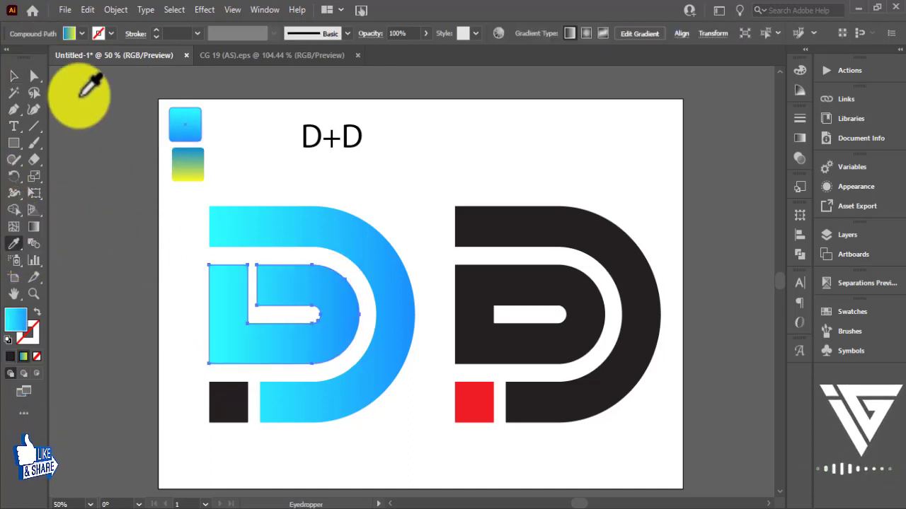
left_click(13, 76)
left_click(85, 237)
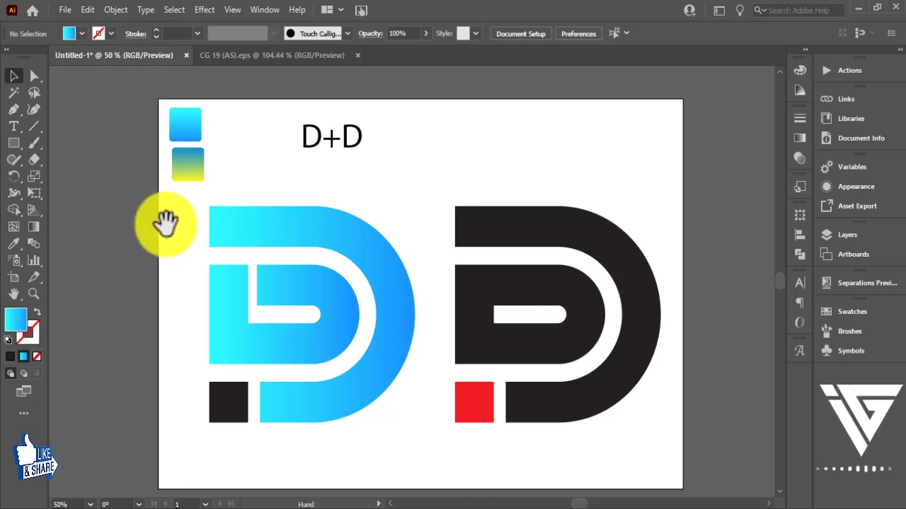
left_click_drag(162, 223, 141, 215)
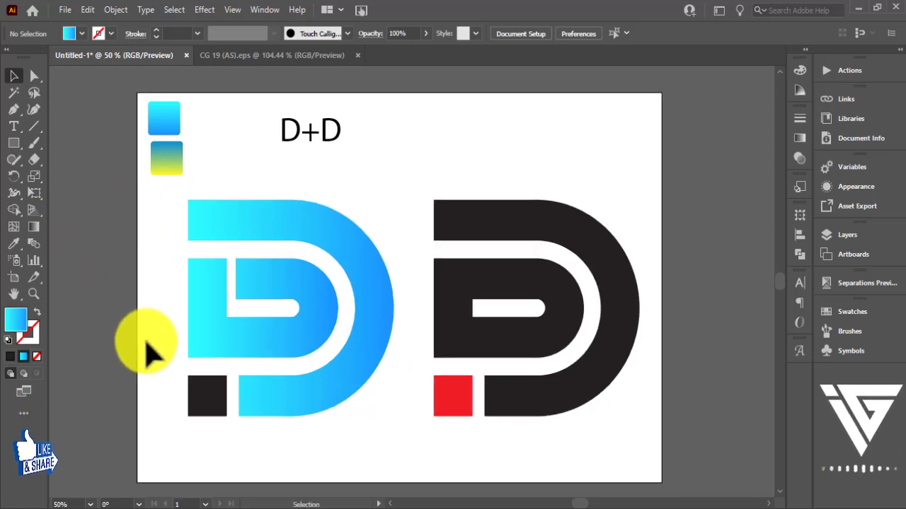
left_click_drag(202, 398, 104, 265)
Duplicate the black square, align it to the artboard's left and top, and stretch it to full artboard size
key("ctrl+z")
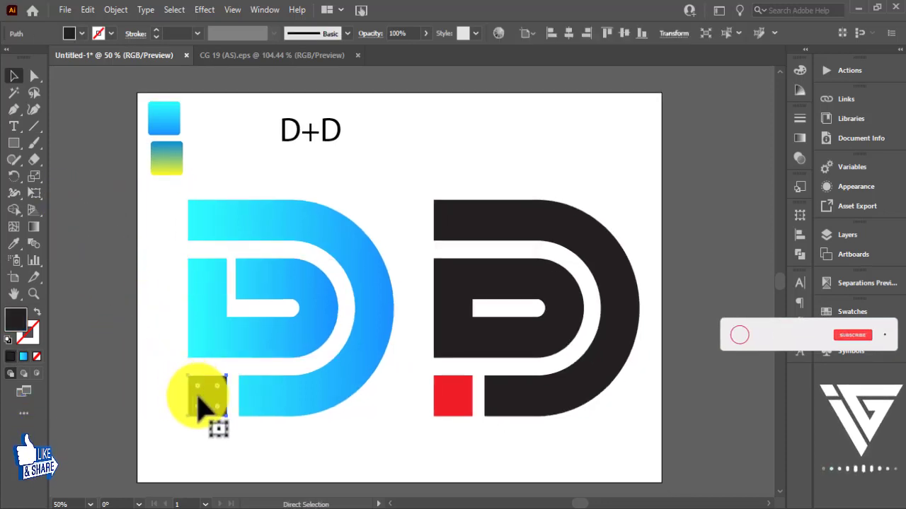
left_click_drag(202, 402, 131, 295)
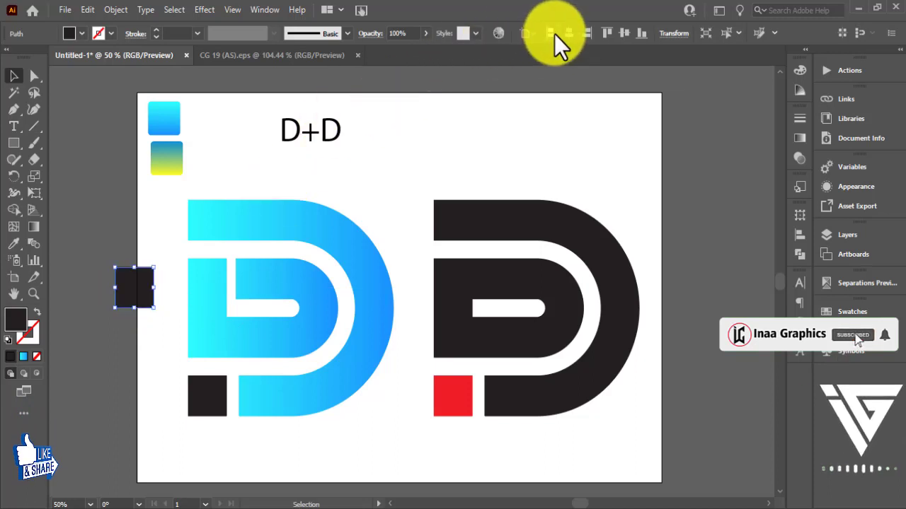
left_click(552, 33)
left_click(607, 33)
mouse_move(177, 133)
left_mouse_down()
mouse_move(659, 370)
mouse_move(663, 288)
mouse_move(711, 387)
mouse_move(712, 366)
left_mouse_up()
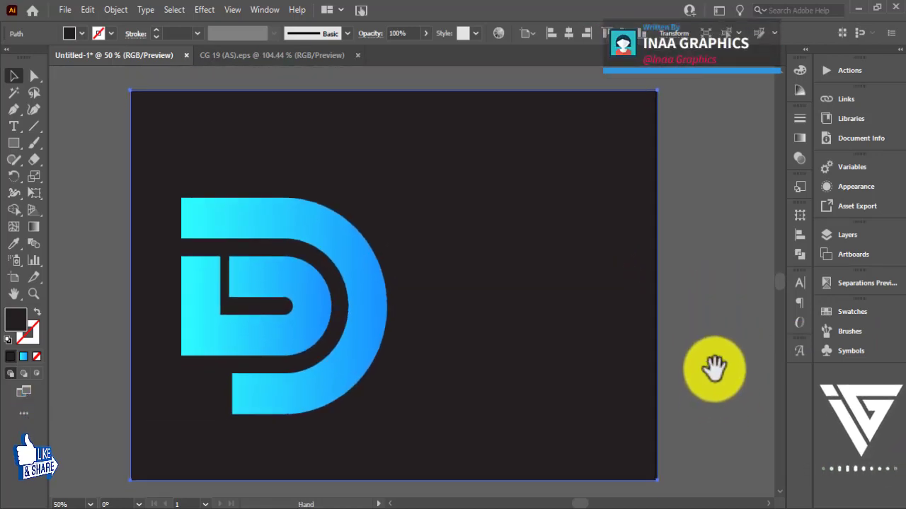
Fill the large rectangle white and send it behind all artwork
left_click(516, 301)
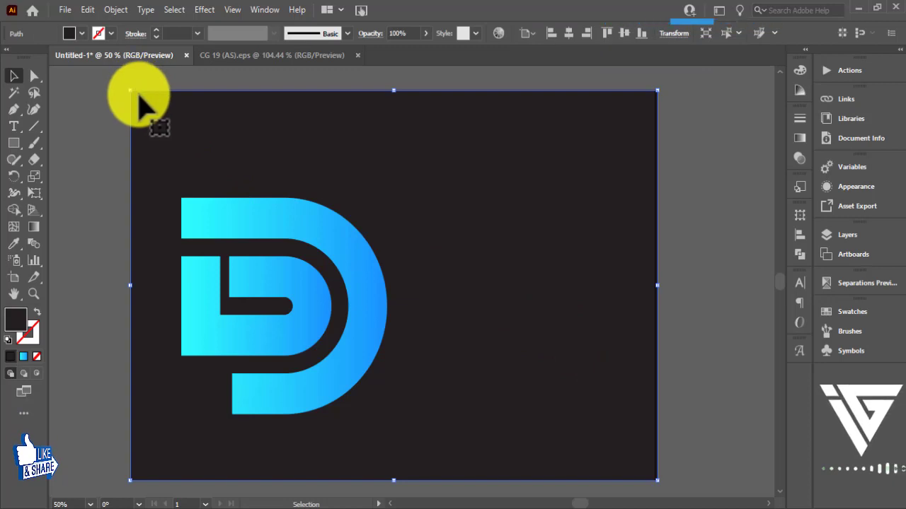
left_click(70, 33)
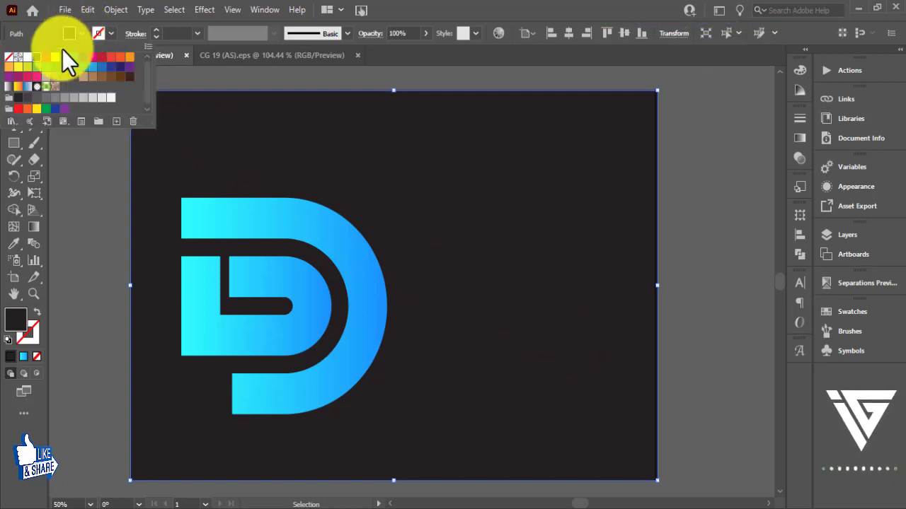
left_click(27, 58)
left_click(645, 287)
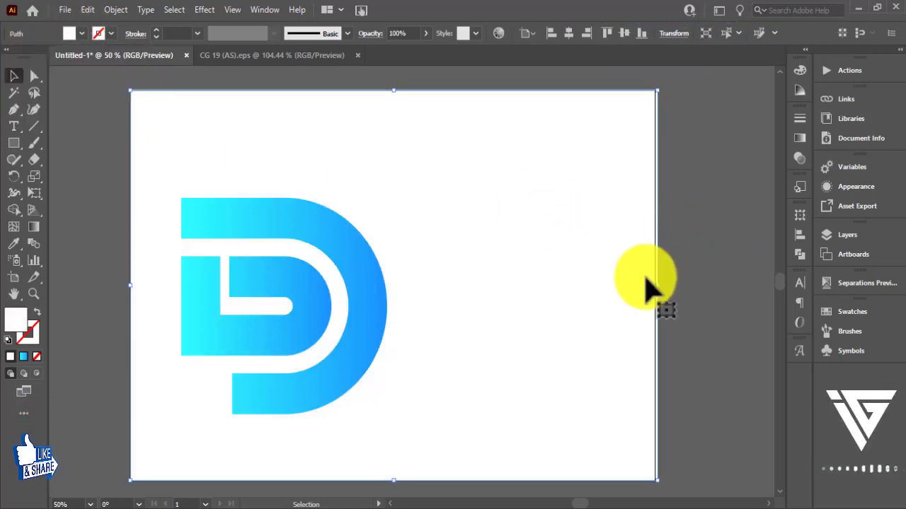
right_click(630, 355)
mouse_move(701, 264)
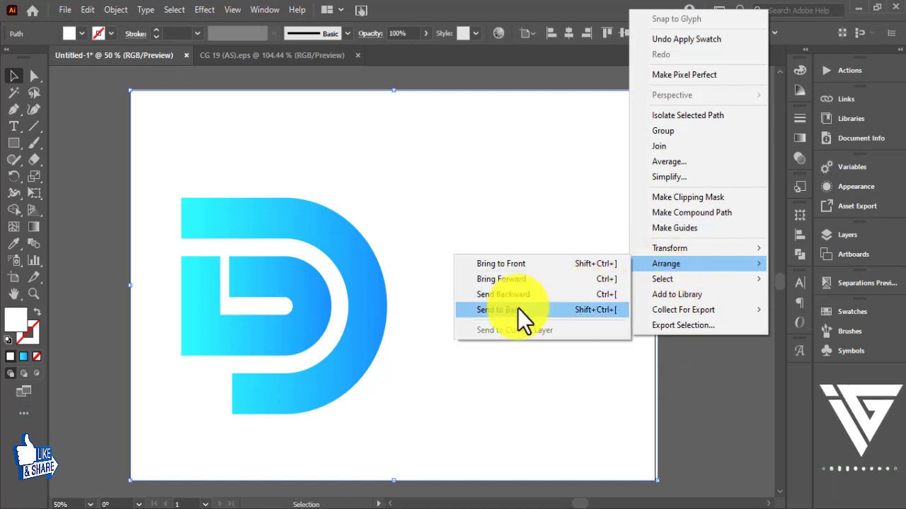
left_click(517, 309)
Fill the right D and both small squares white
left_click(127, 383)
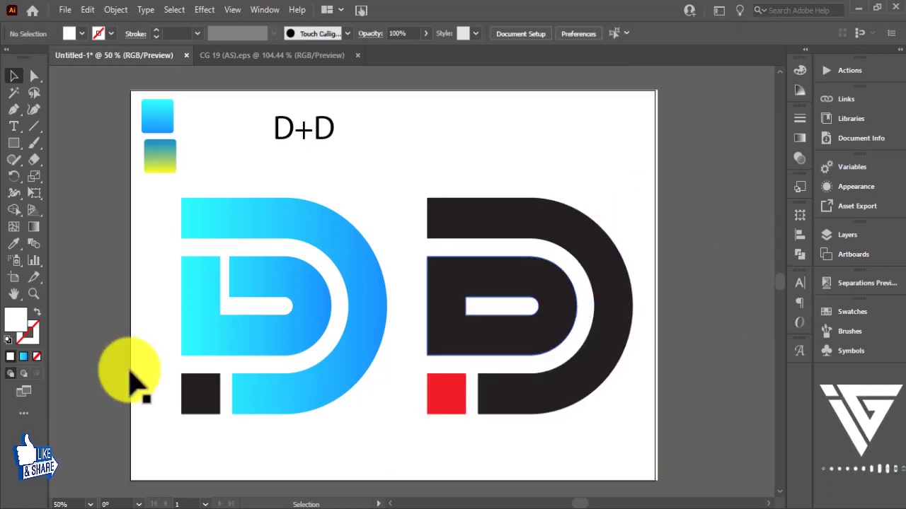
left_click(198, 400)
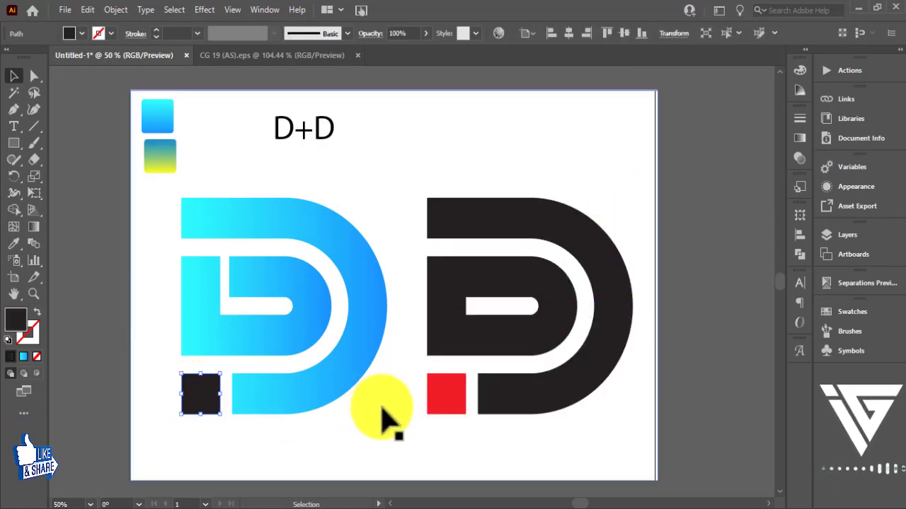
left_click(441, 405, "shift")
left_click(515, 361, "shift")
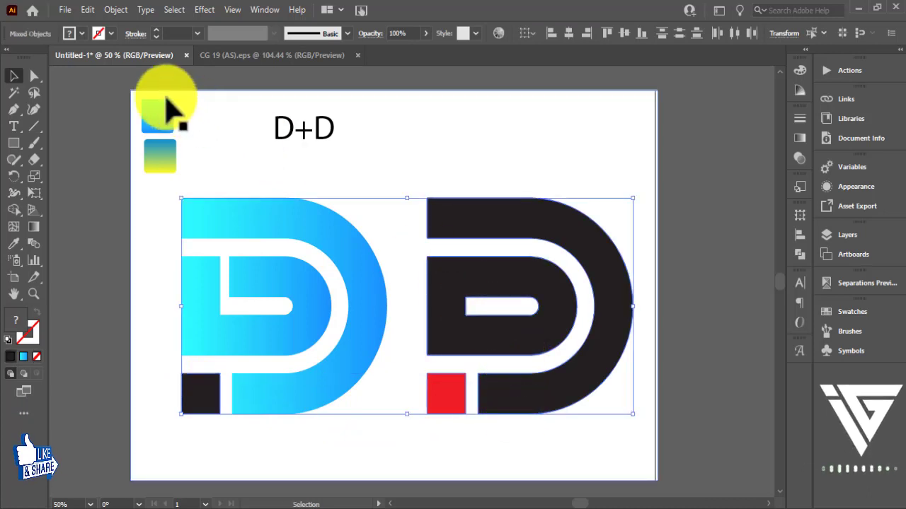
left_click(83, 33)
left_click(23, 59)
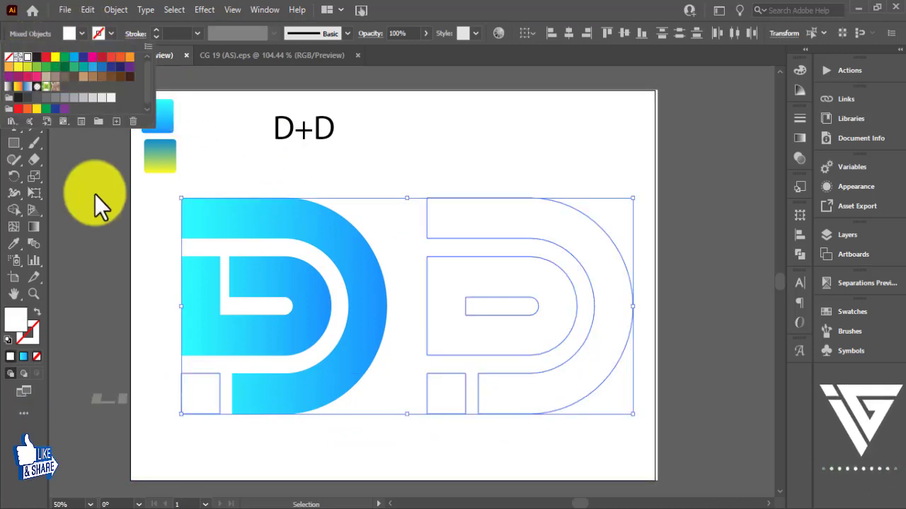
Make the background rectangle dark, then refine it to near-black in the Color Picker
left_click(96, 194)
left_click(446, 165)
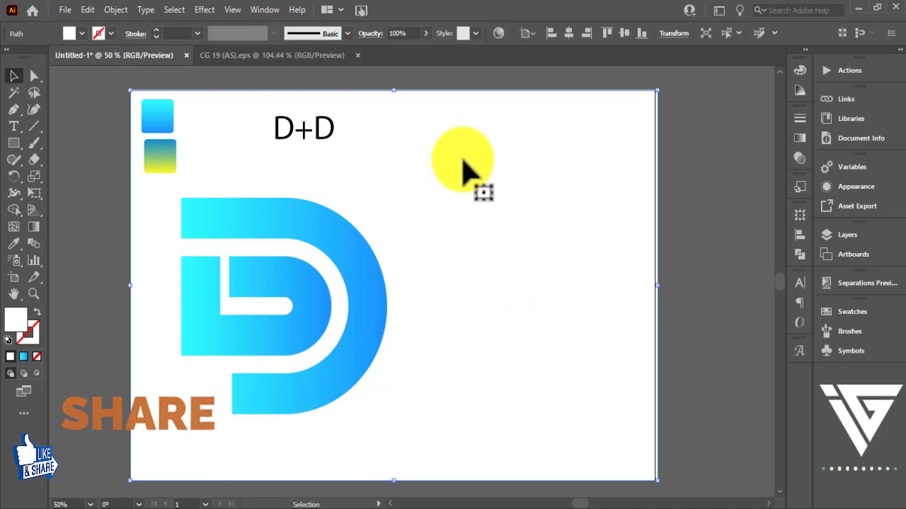
left_click(82, 33)
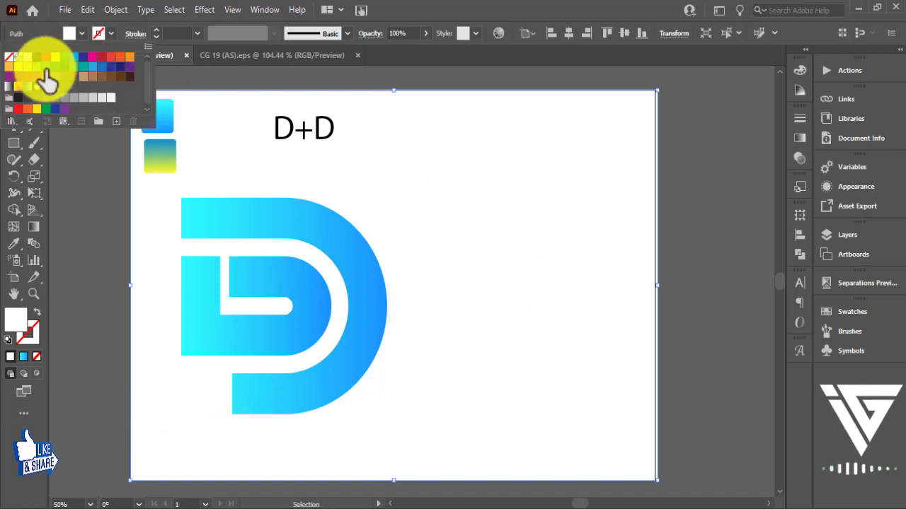
left_click(32, 58)
left_click(82, 172)
left_click(399, 173)
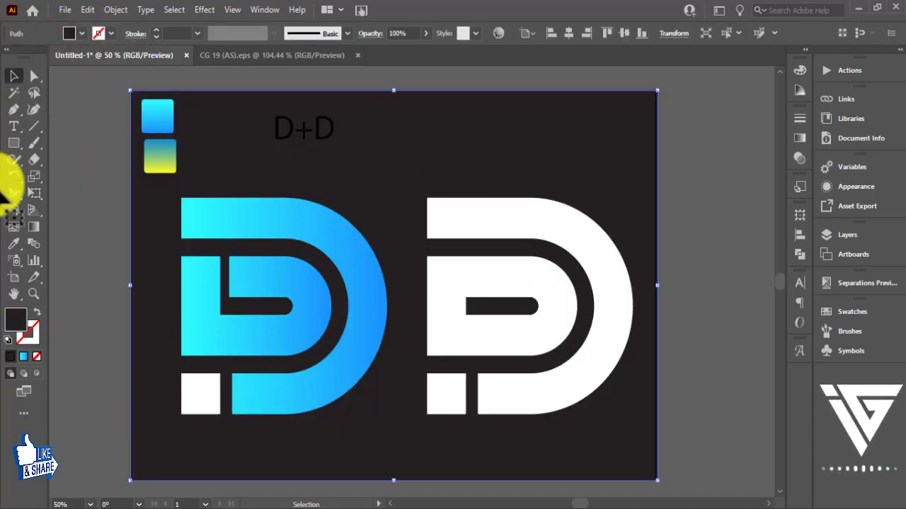
double_click(17, 319)
left_click_drag(458, 423, 499, 495)
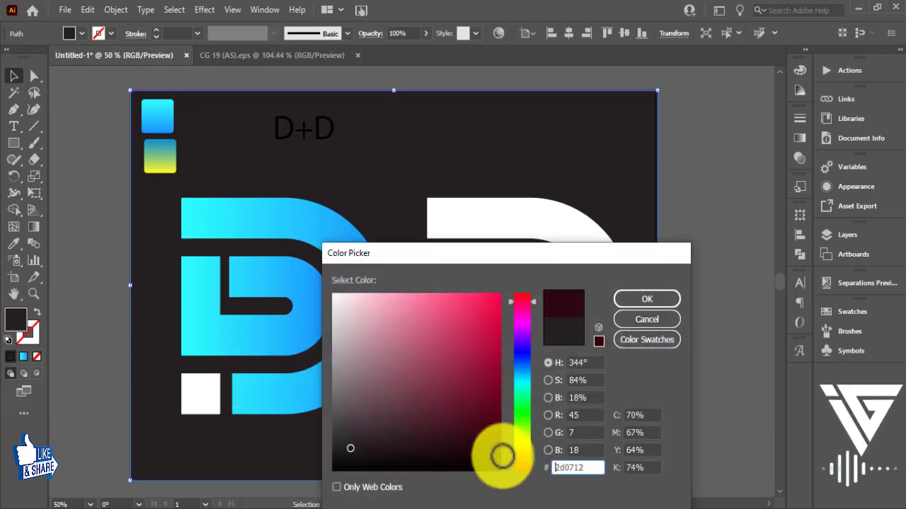
left_click(647, 299)
Fill the small square under the right D red from the swatches
left_click(690, 258)
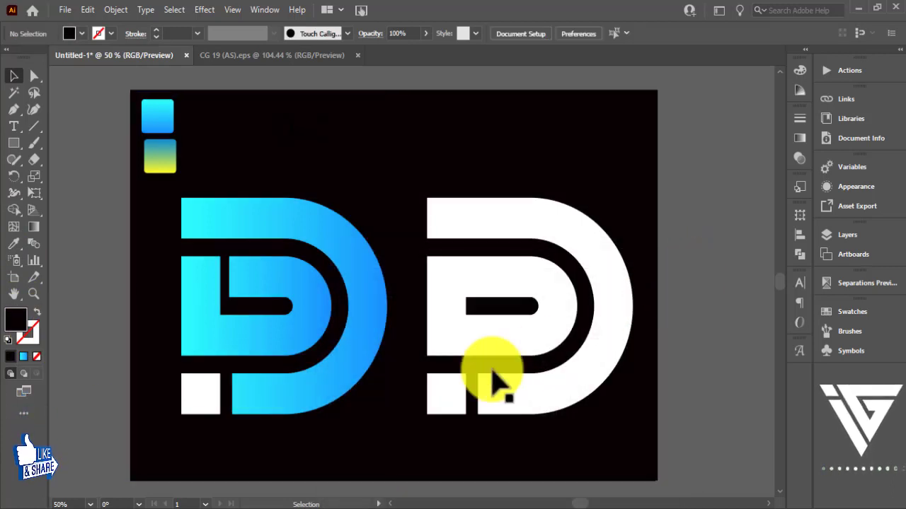
left_click(438, 388)
left_click(81, 34)
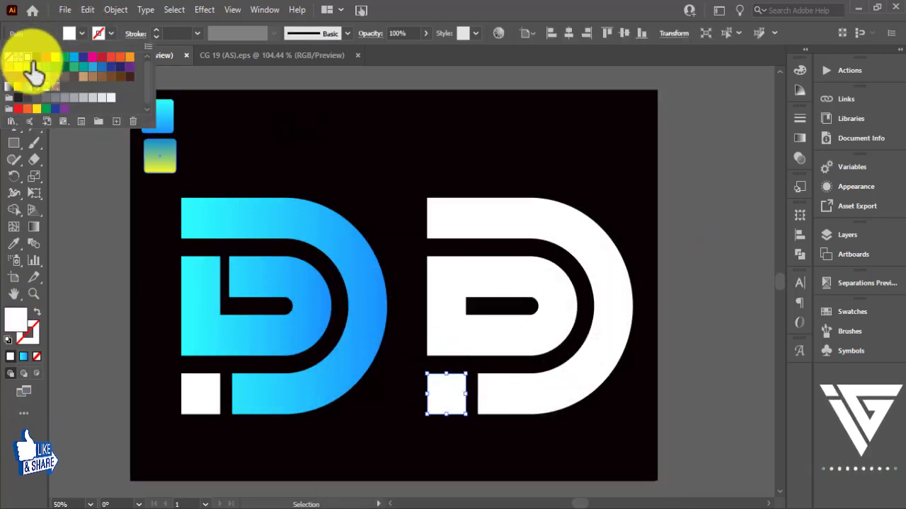
left_click(35, 68)
left_click(101, 199)
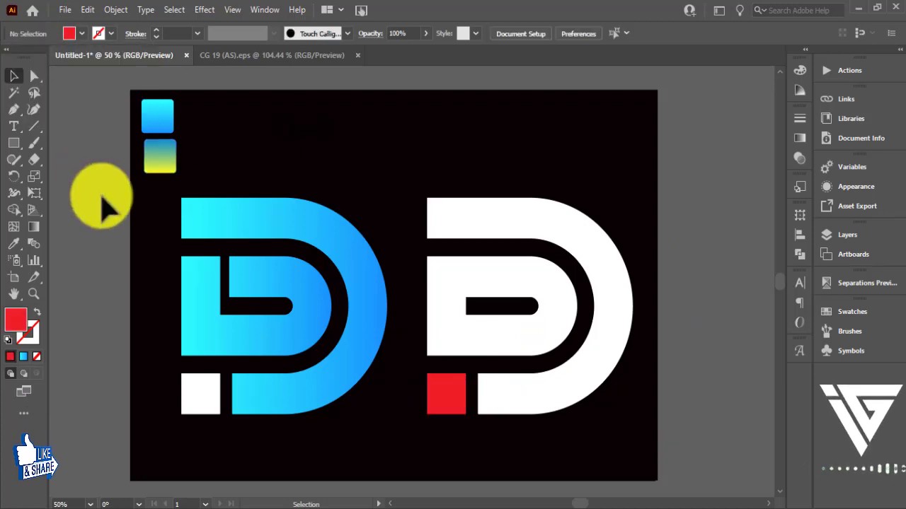